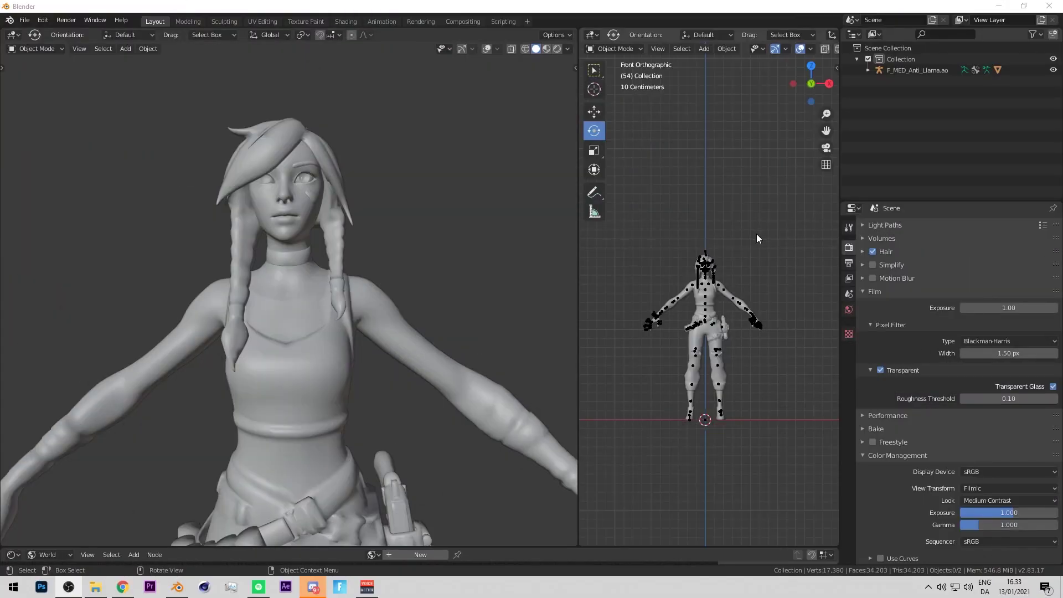
# Switch the larger 3D viewport to Rendered shading to preview the character with Cycles
pyautogui.moveTo(758, 237); pyautogui.dragTo(764, 266, button='middle')
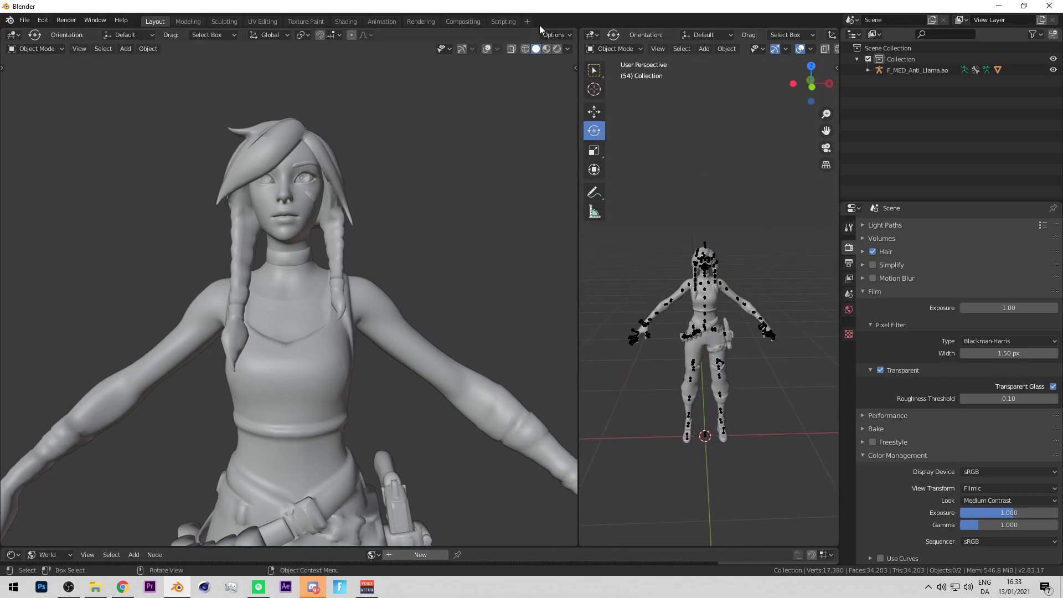
pyautogui.click(557, 49)
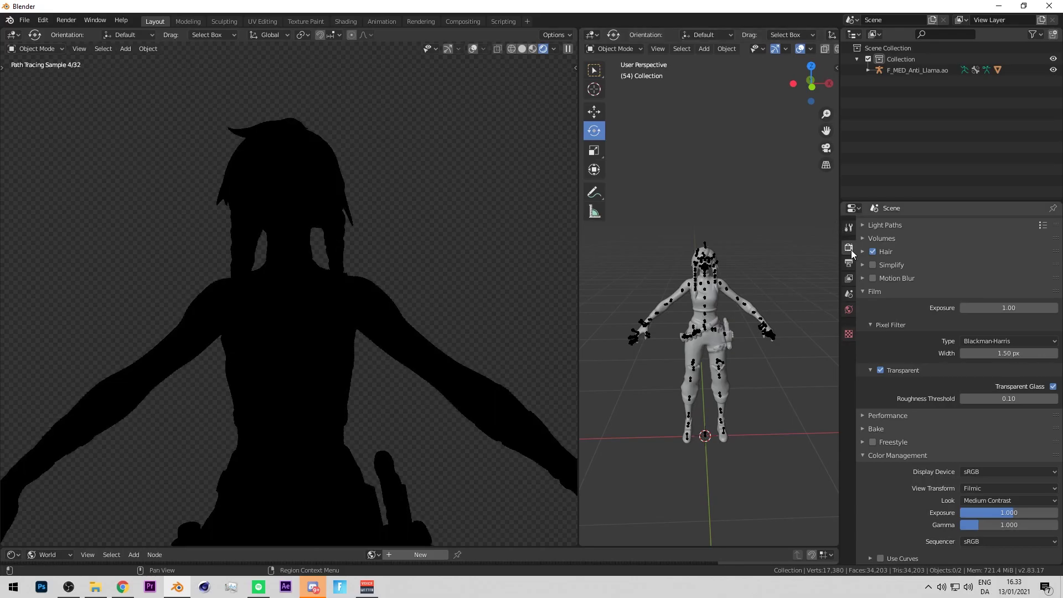
pyautogui.moveTo(360, 227); pyautogui.dragTo(395, 264, button='middle')
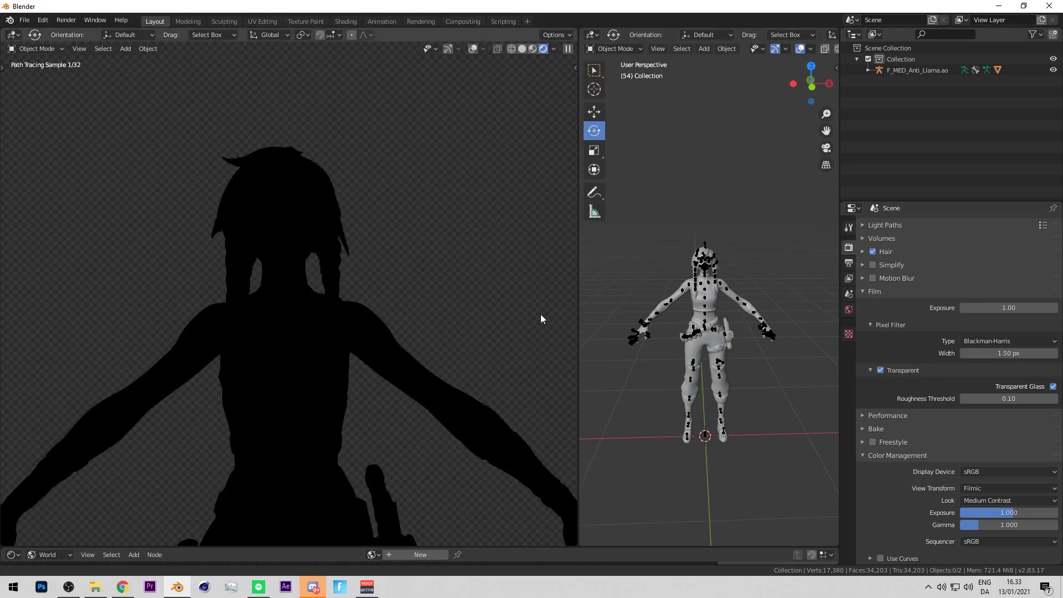
pyautogui.keyDown('shift'); pyautogui.moveTo(541, 314); pyautogui.dragTo(539, 306, button='middle'); pyautogui.keyUp('shift')
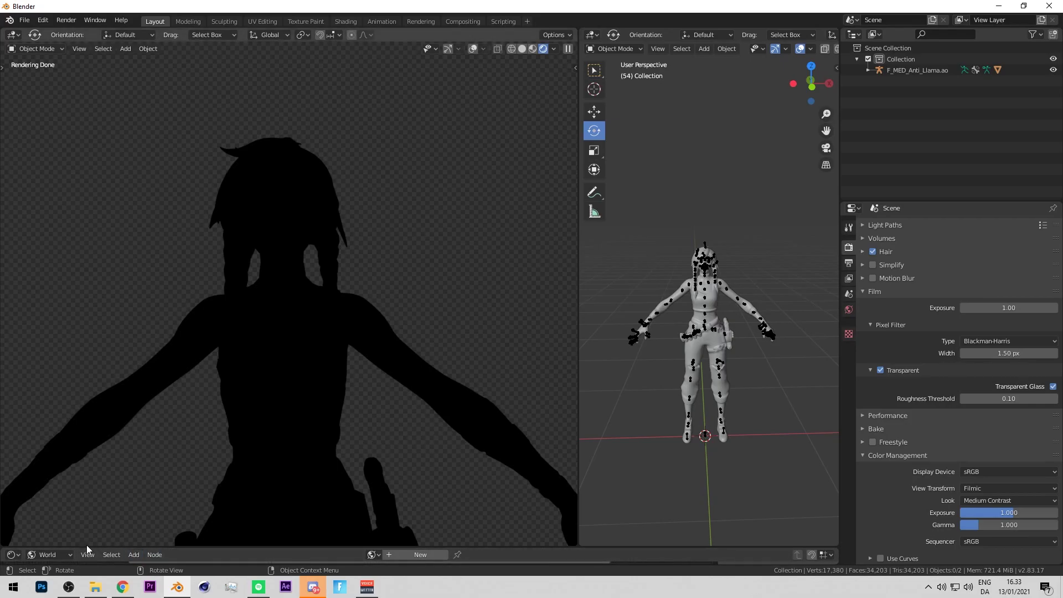
# Enlarge the World shader node editor below the viewports and create a new world
pyautogui.moveTo(83, 547); pyautogui.dragTo(167, 372)
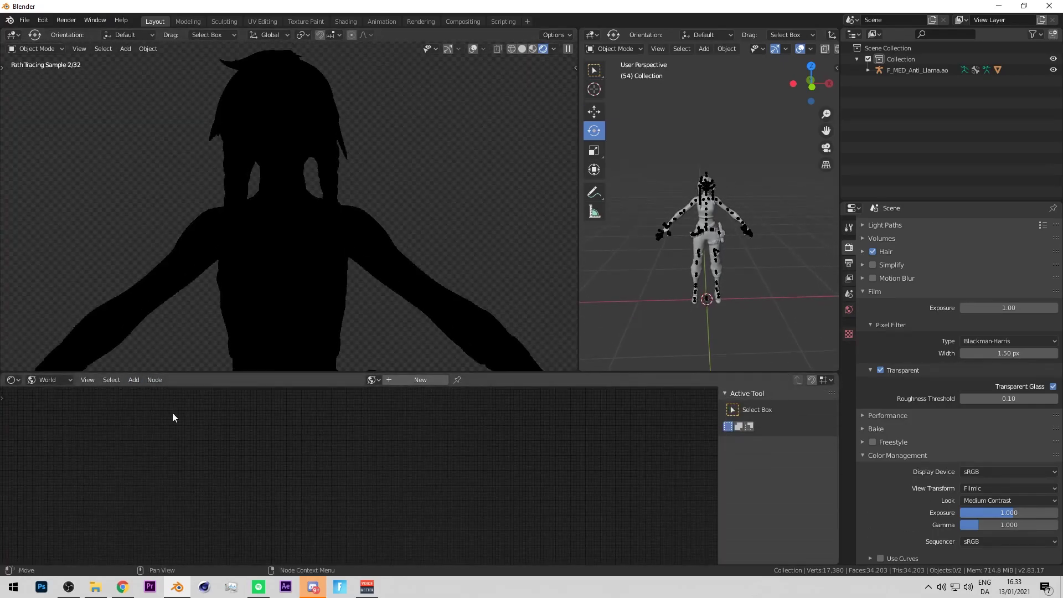
pyautogui.click(50, 380)
pyautogui.click(413, 380)
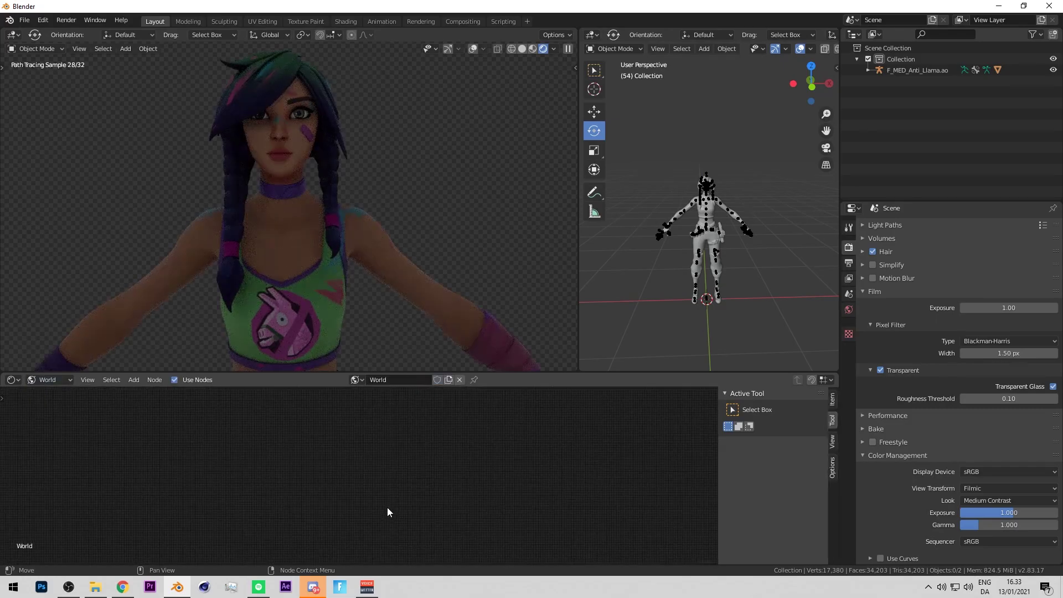
# Add an Environment Texture node before the Background node and link its Color output to the Background's Color input
pyautogui.moveTo(416, 486); pyautogui.dragTo(549, 458, button='middle')
pyautogui.scroll(14, 254, 477)
pyautogui.moveTo(218, 472); pyautogui.dragTo(536, 432, button='middle')
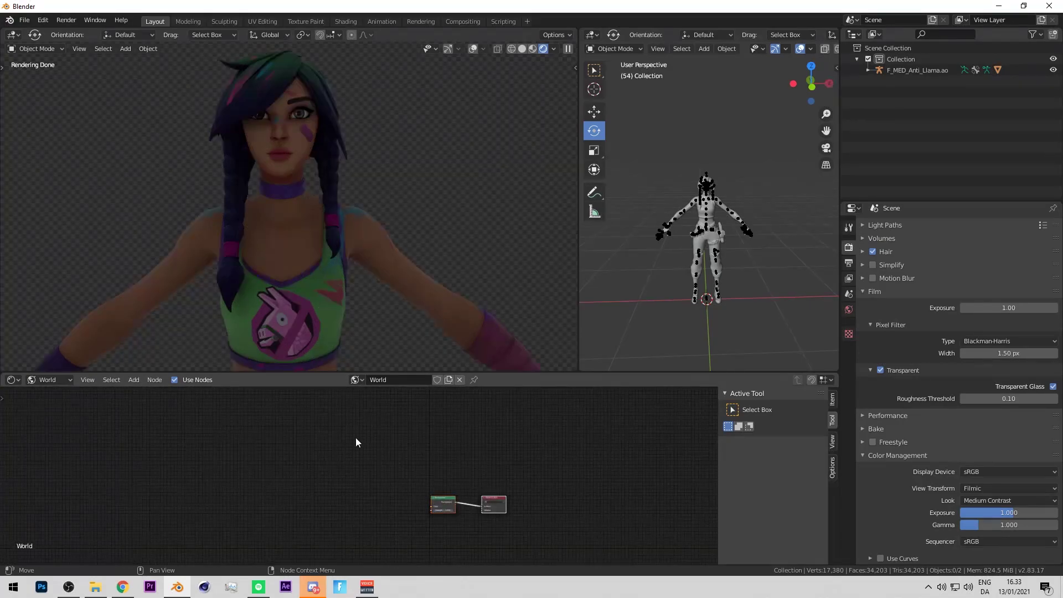
pyautogui.scroll(10, 513, 459)
pyautogui.moveTo(465, 438); pyautogui.dragTo(395, 440, button='middle')
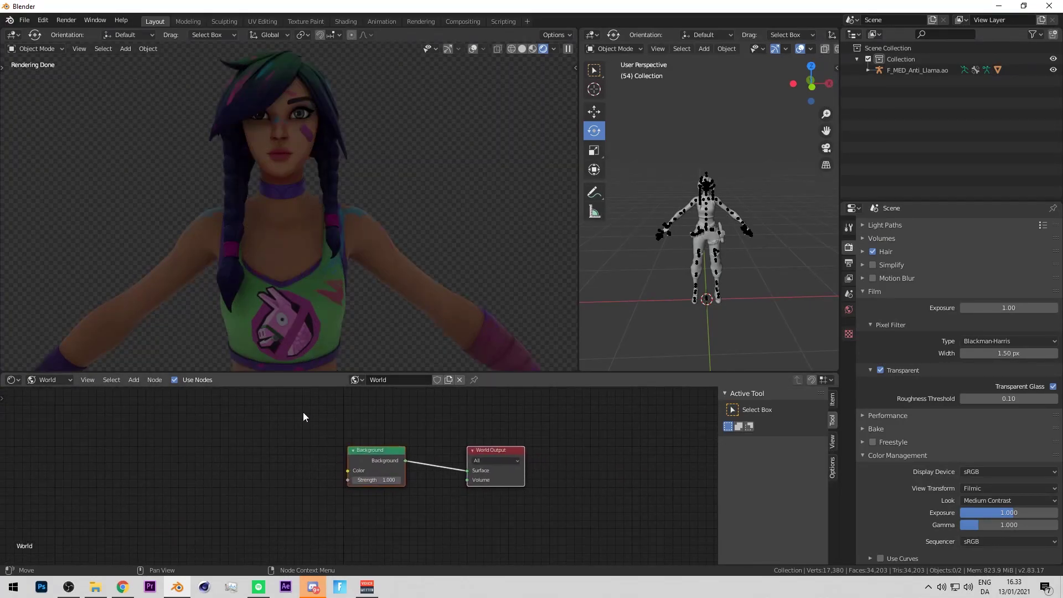
pyautogui.click(338, 442)
pyautogui.hotkey('shift', 'a')
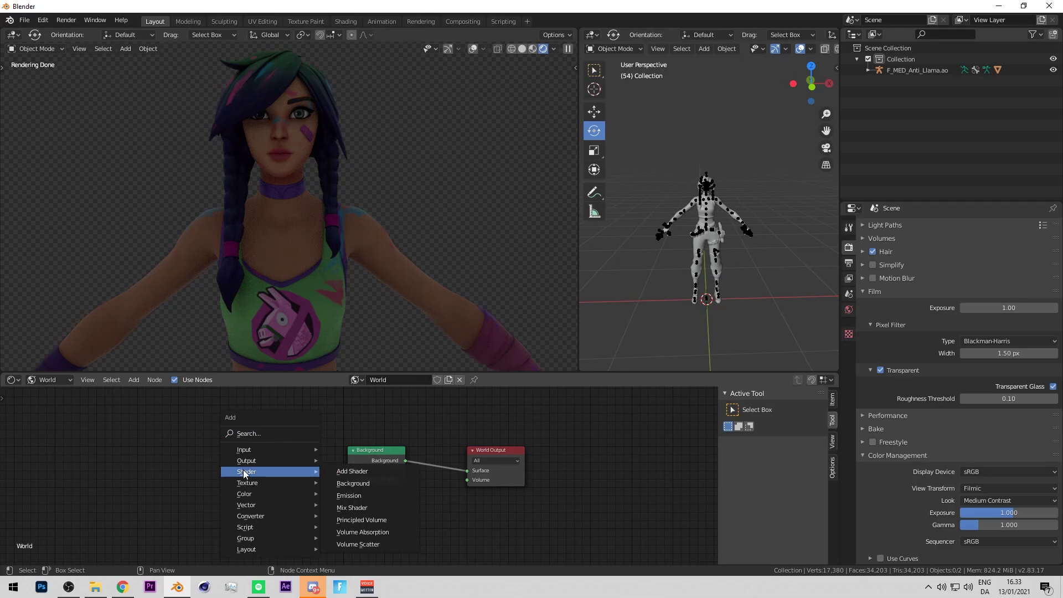
pyautogui.click(133, 380)
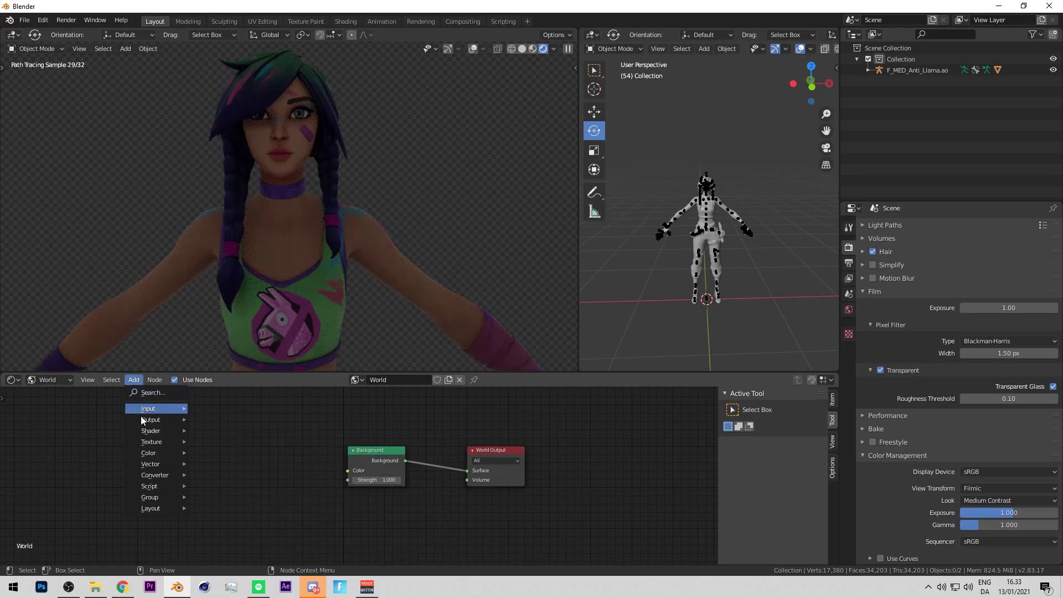
pyautogui.click(156, 393)
pyautogui.write('env')
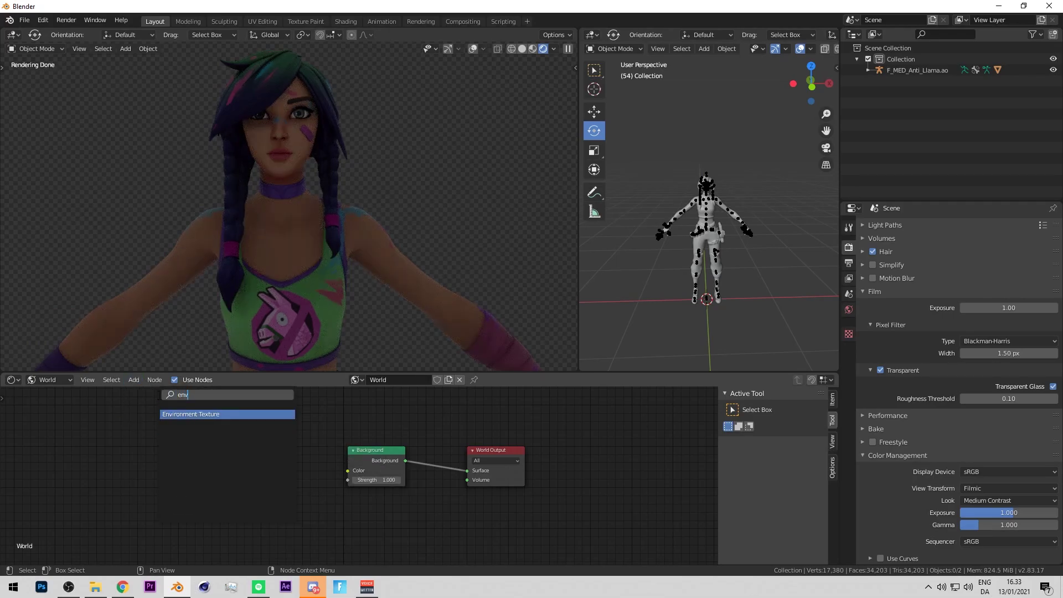
pyautogui.press('Return')
pyautogui.click(272, 463)
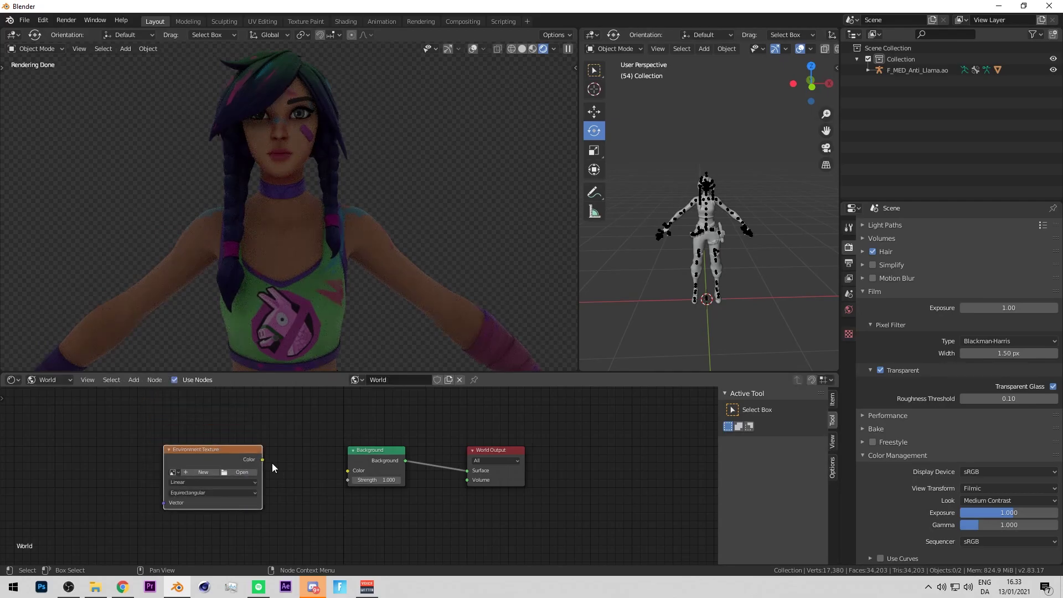
pyautogui.moveTo(262, 459); pyautogui.dragTo(348, 470)
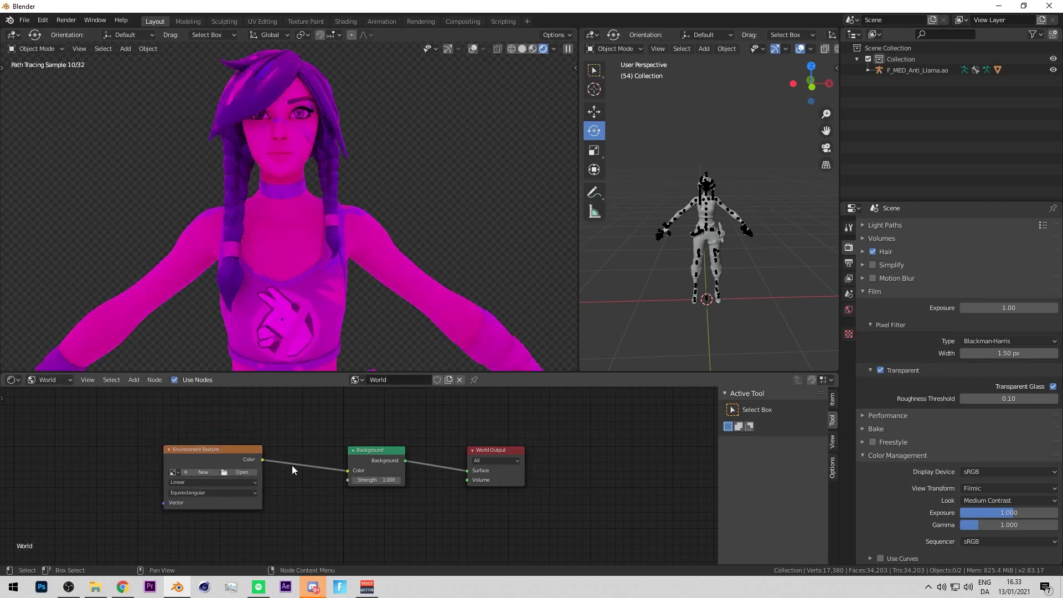
# Load approaching_storm_4k.hdr from the HDRI folder into the Environment Texture node and frame the character in the rendered view
pyautogui.click(243, 472)
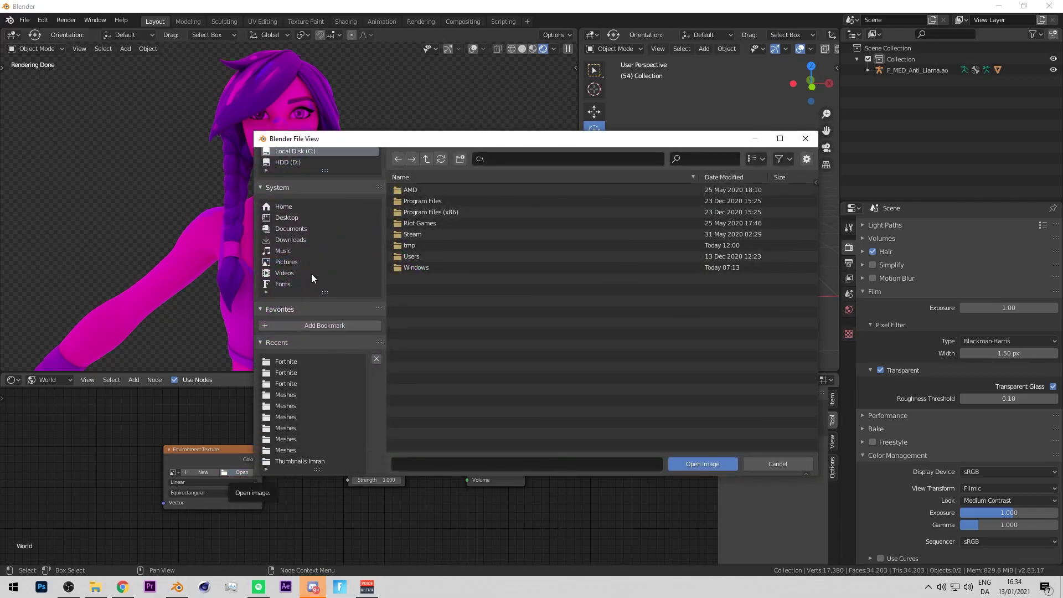
pyautogui.scroll(-1, 311, 273)
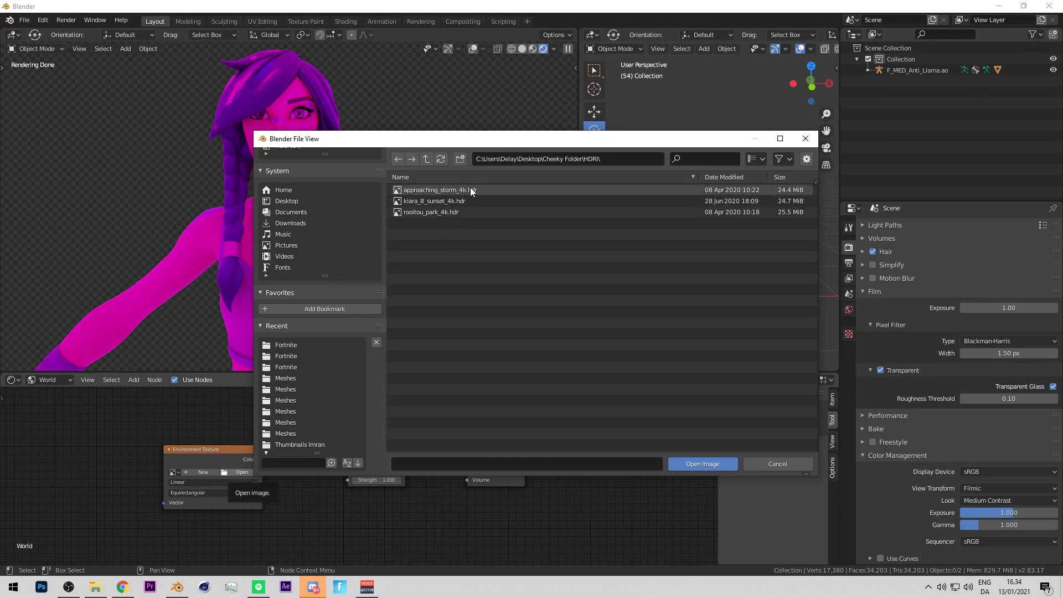
pyautogui.doubleClick(490, 190)
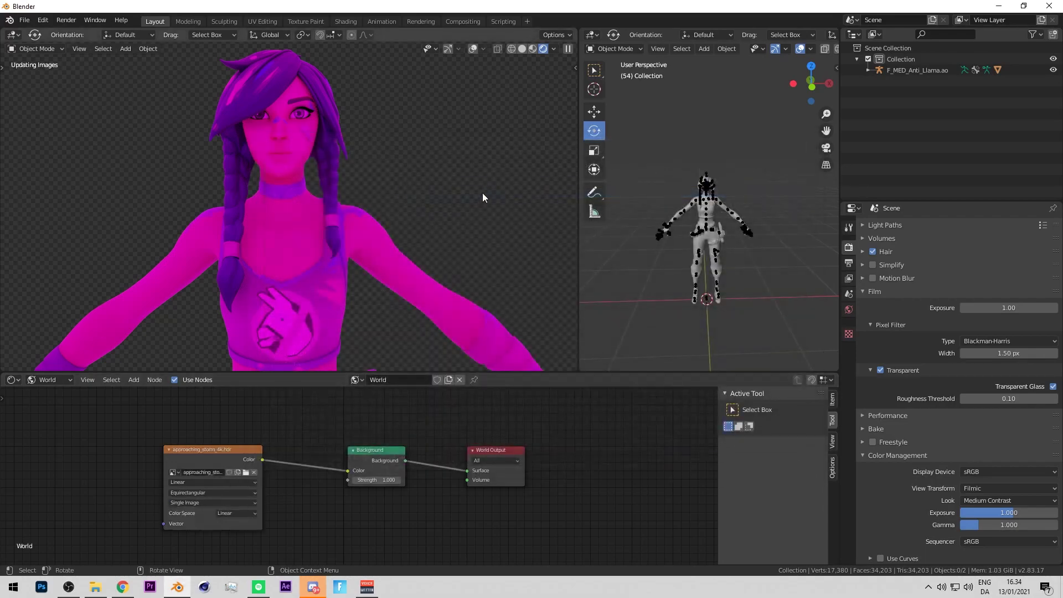
pyautogui.moveTo(467, 218)
pyautogui.mouseDown(button='middle')
pyautogui.moveTo(315, 224)
pyautogui.moveTo(468, 214)
pyautogui.mouseUp(button='middle')
pyautogui.scroll(-2, 467, 214)
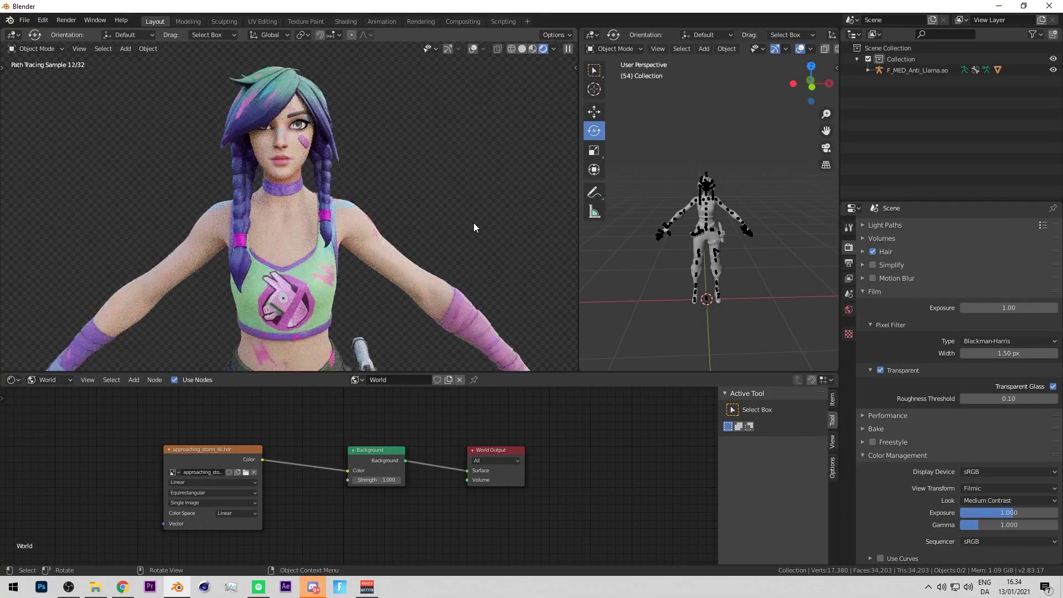
pyautogui.moveTo(475, 224)
pyautogui.mouseDown(button='middle')
pyautogui.moveTo(481, 208)
pyautogui.moveTo(299, 201)
pyautogui.moveTo(491, 194)
pyautogui.moveTo(406, 189)
pyautogui.moveTo(509, 220)
pyautogui.mouseUp(button='middle')
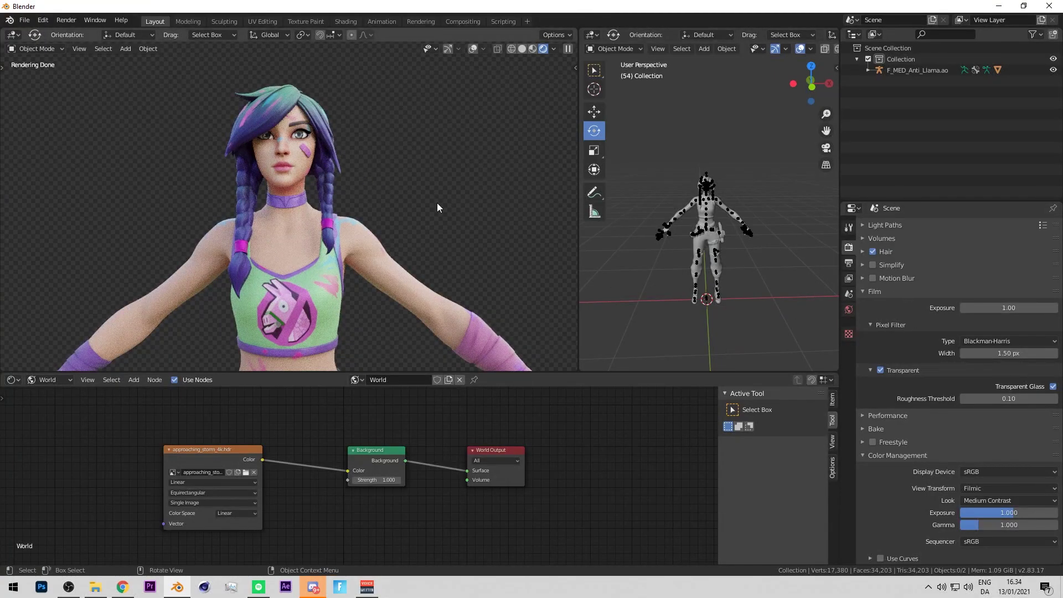
# Turn off the film's Transparent option to preview the HDRI background, and turn it back on
pyautogui.click(880, 371)
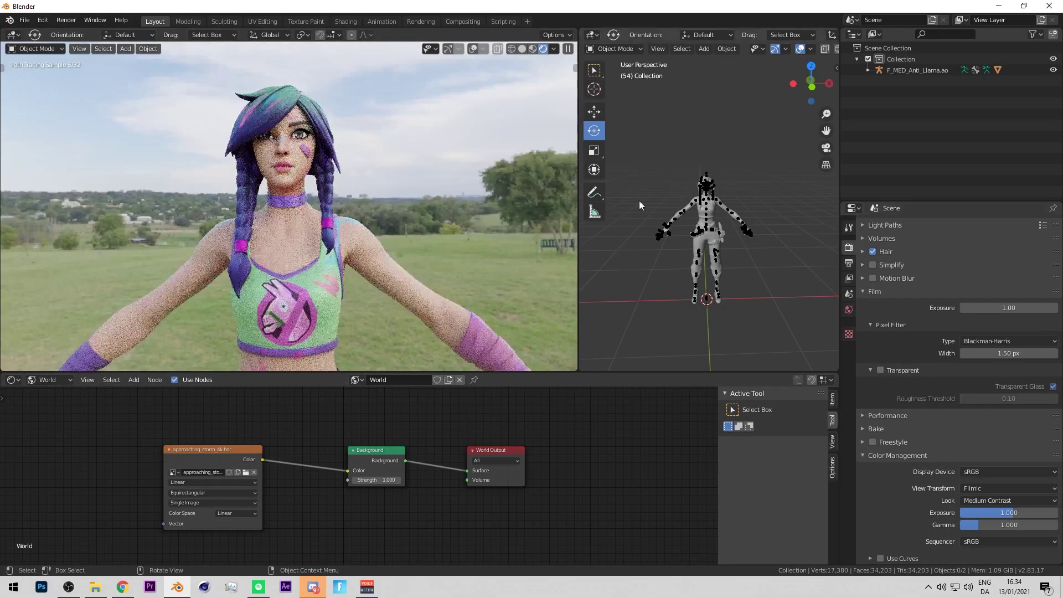
pyautogui.scroll(6, 912, 259)
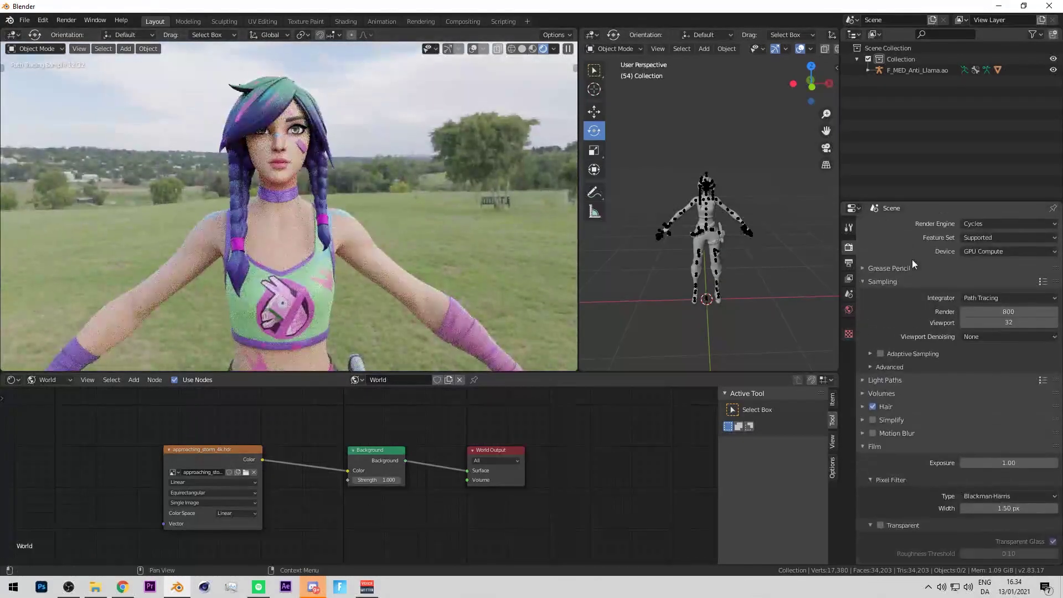
pyautogui.scroll(-6, 918, 248)
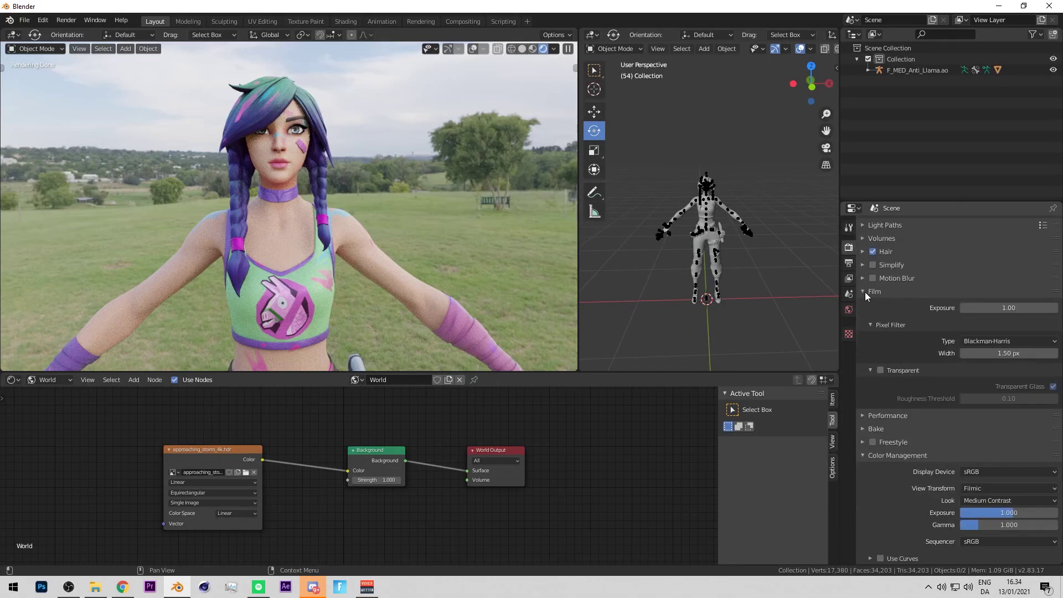
pyautogui.scroll(5, 865, 292)
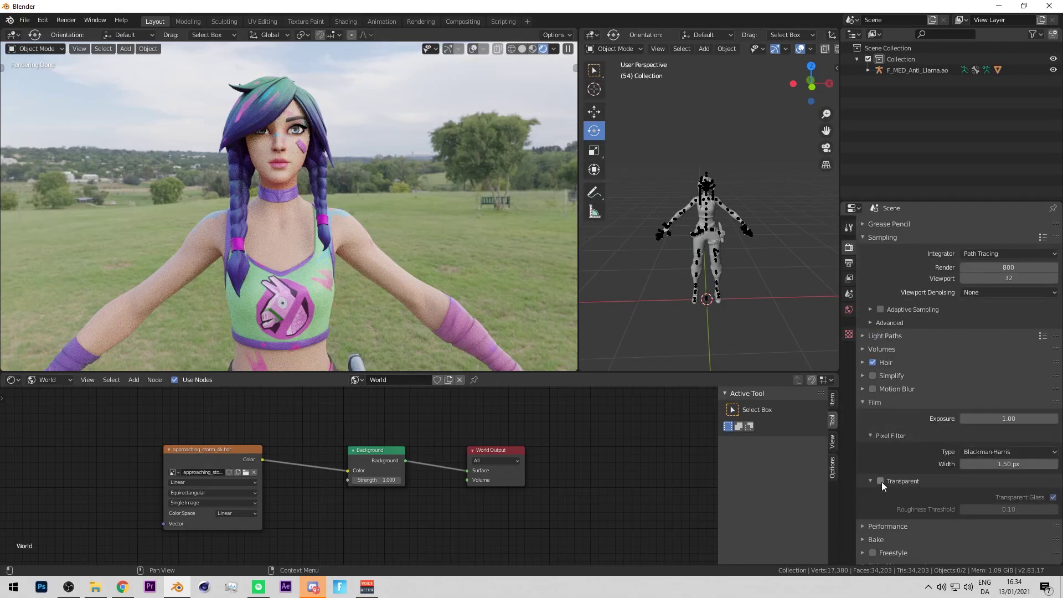
pyautogui.click(880, 482)
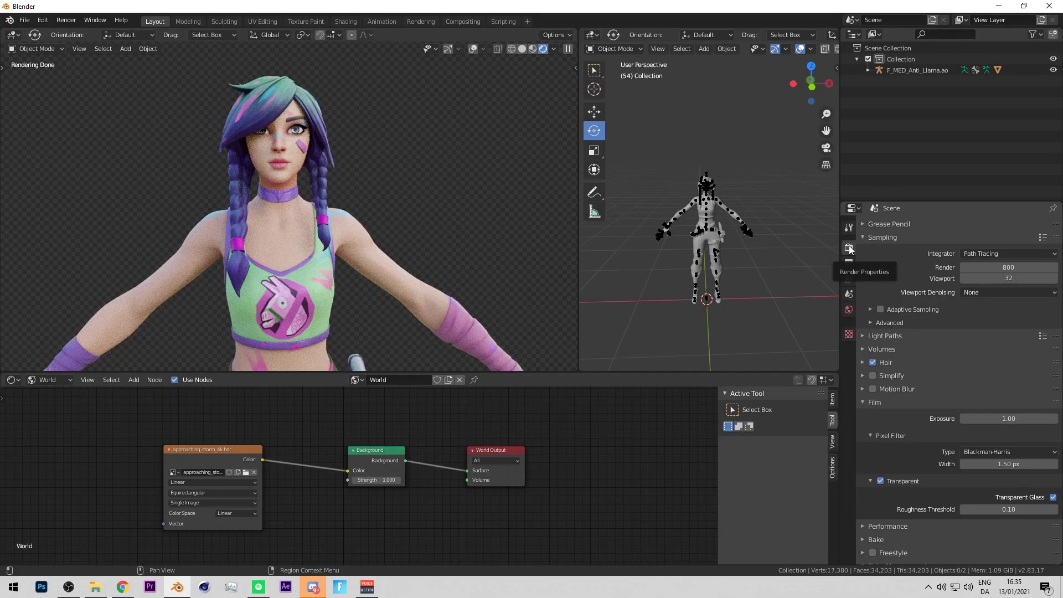
# In the render color management settings, set the Look to Very High Contrast and lower the Exposure to 0.665
pyautogui.scroll(-5, 892, 281)
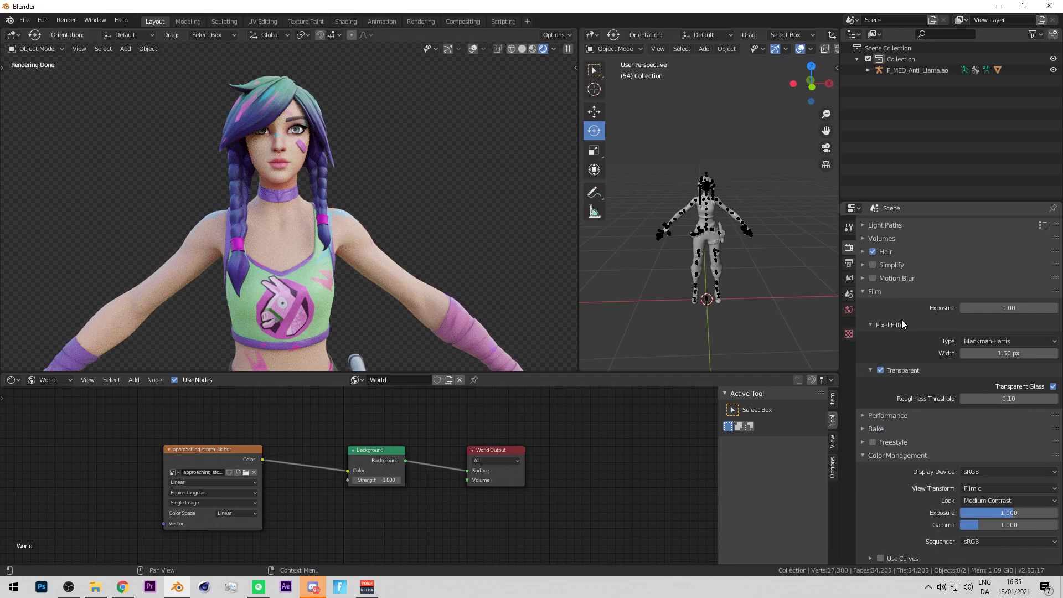
pyautogui.scroll(7, 882, 318)
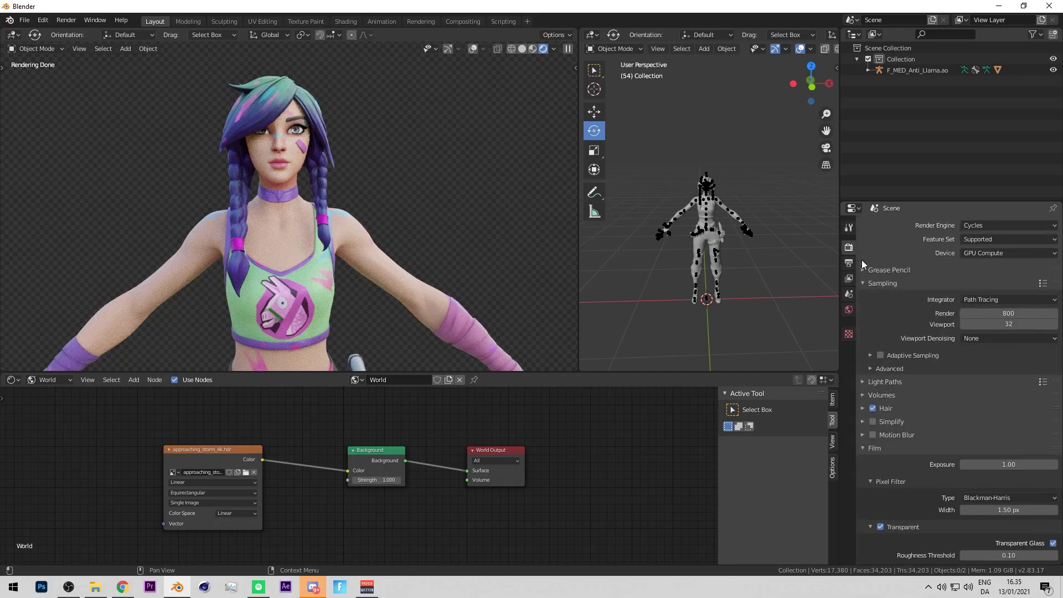
pyautogui.scroll(-7, 908, 249)
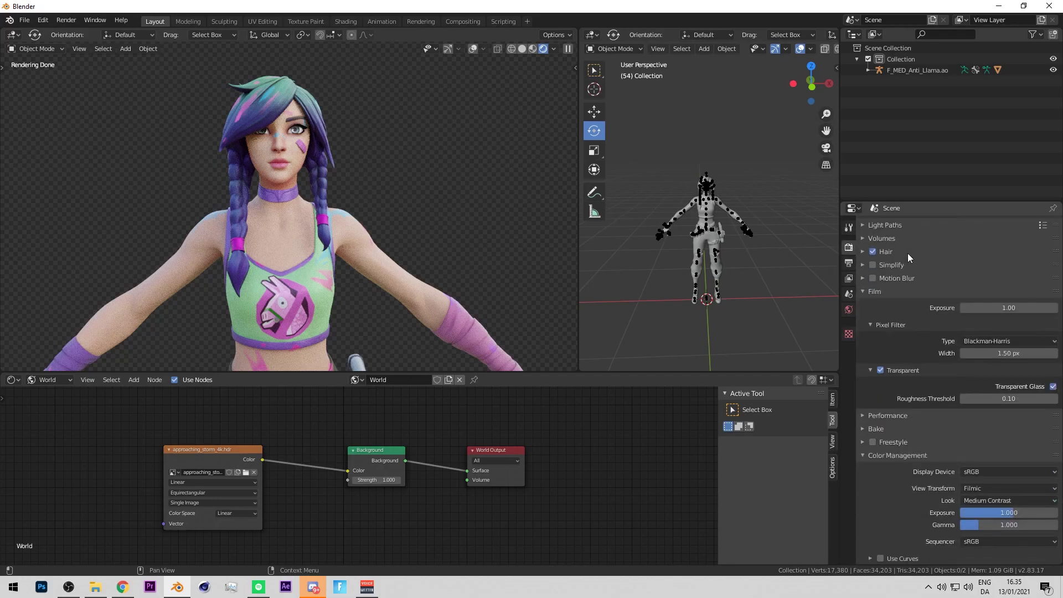
pyautogui.scroll(5, 889, 515)
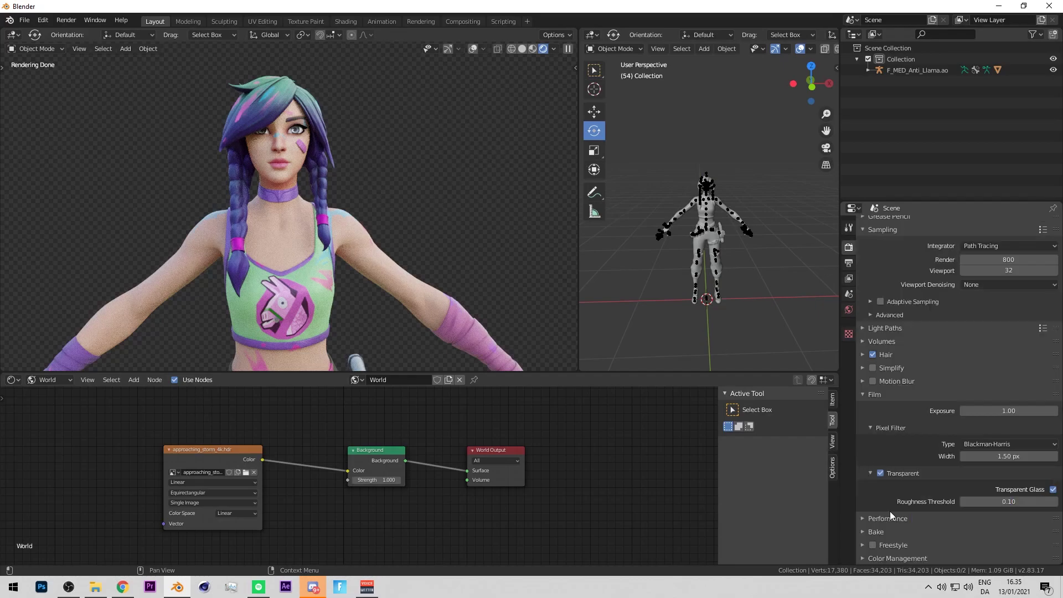
pyautogui.click(865, 558)
pyautogui.scroll(-5, 865, 498)
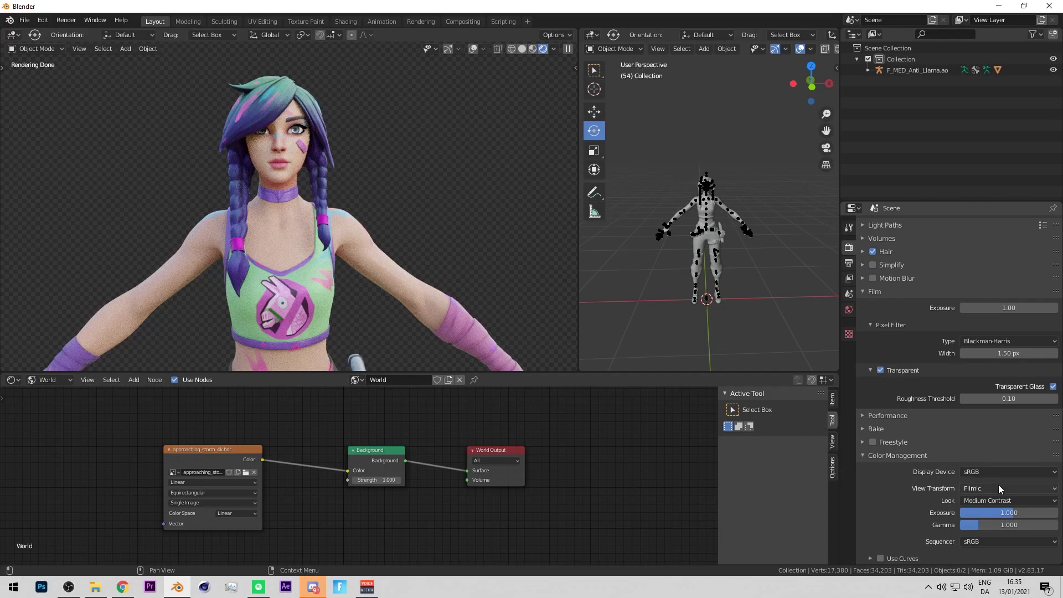
pyautogui.click(966, 500)
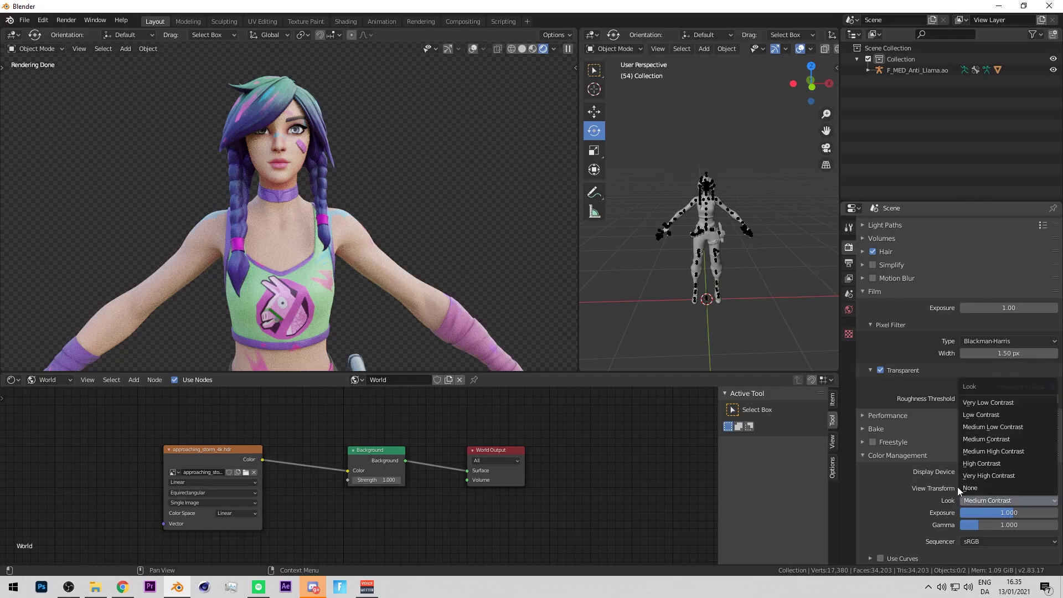
pyautogui.click(1002, 466)
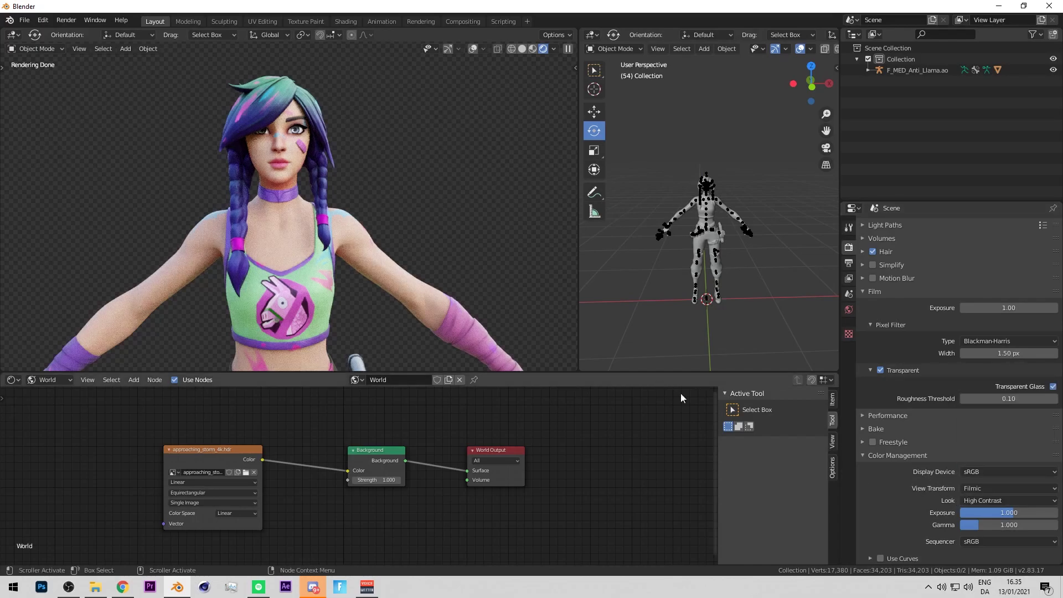
pyautogui.click(988, 501)
pyautogui.click(982, 476)
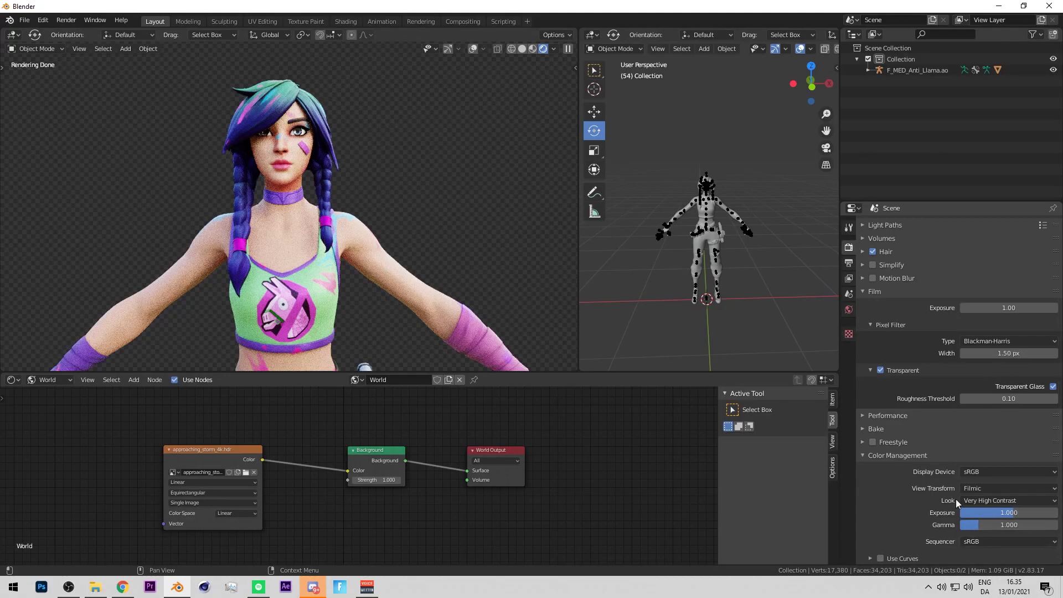
pyautogui.moveTo(1010, 513); pyautogui.dragTo(999, 513)
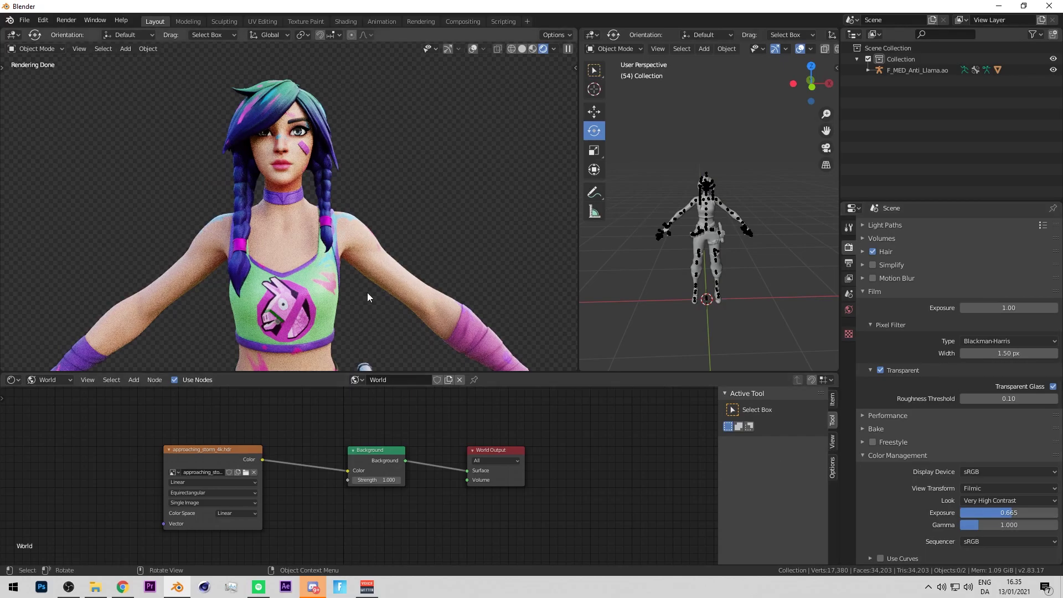
pyautogui.moveTo(368, 297); pyautogui.dragTo(437, 305, button='middle')
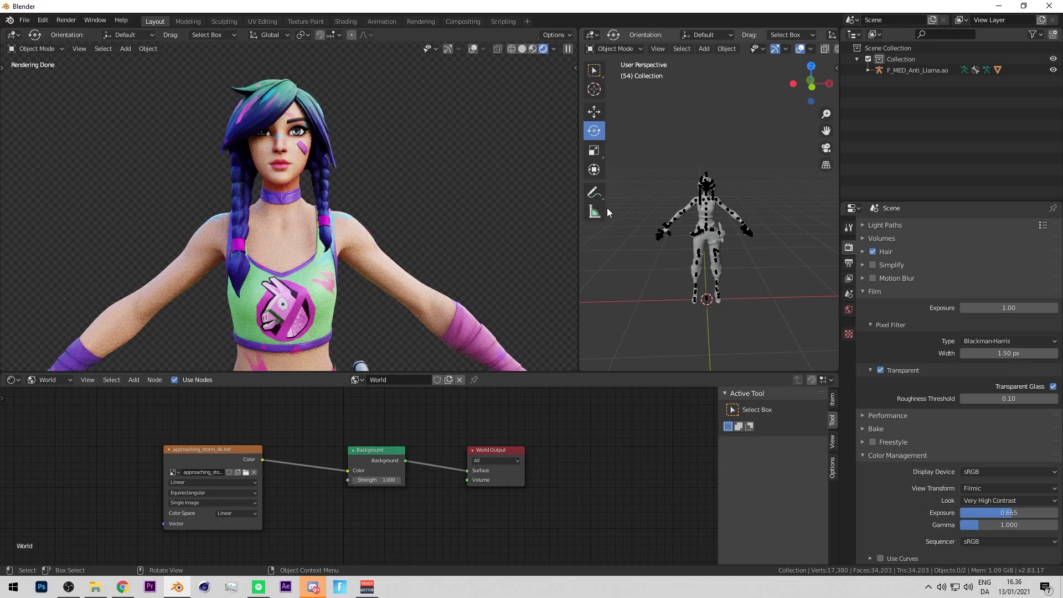
# Shrink the World node editor to give the 3D viewports more height, and view the rigged character at an angle
pyautogui.moveTo(690, 373); pyautogui.dragTo(682, 537)
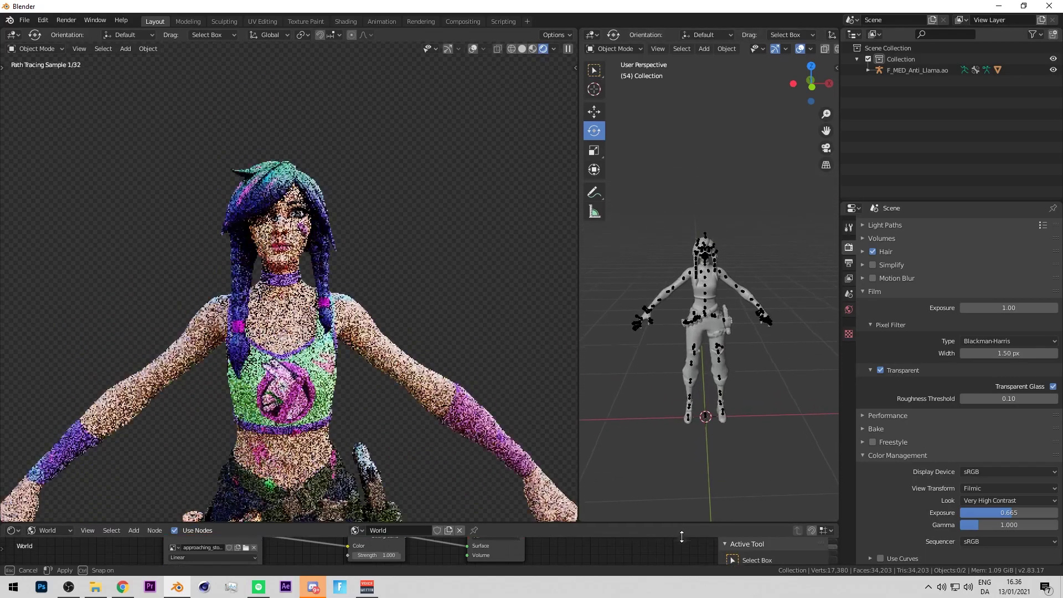
pyautogui.moveTo(758, 227); pyautogui.dragTo(782, 280, button='middle')
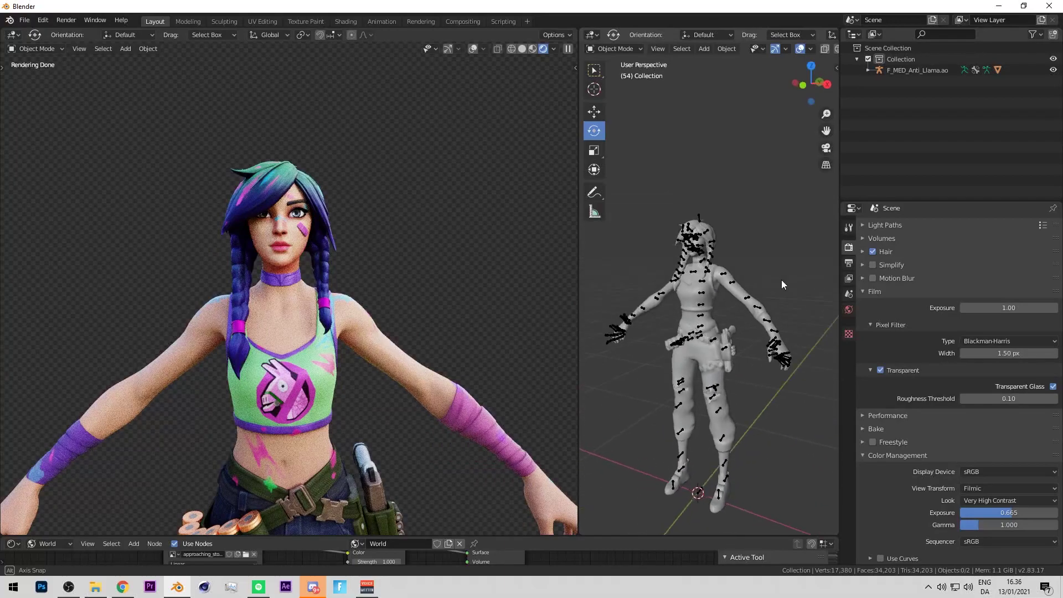
# Switch to the right orthographic view and add an area light to the scene
pyautogui.click(827, 86)
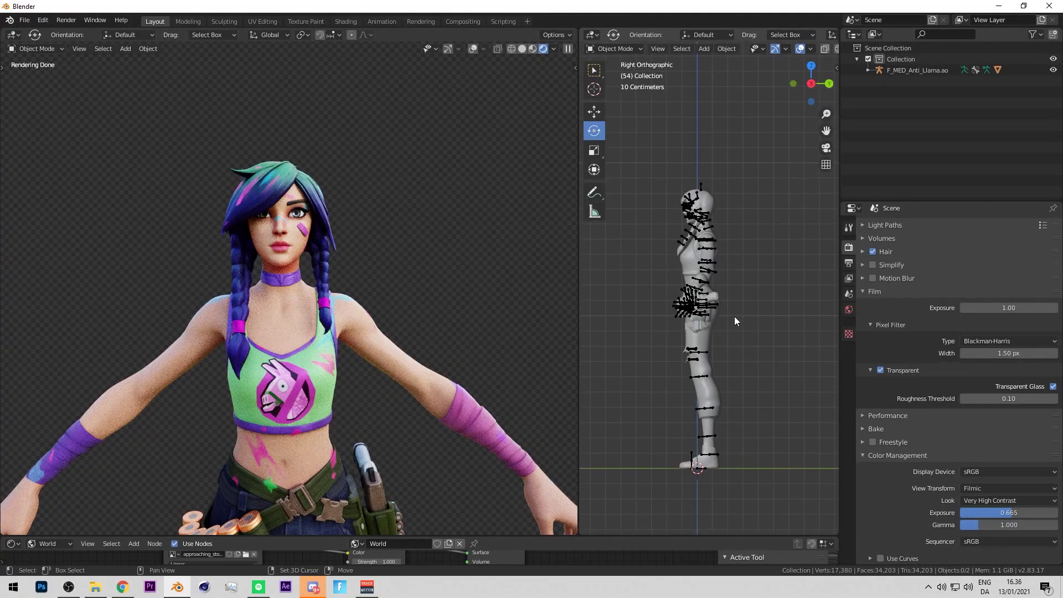
pyautogui.hotkey('shift', 'a')
pyautogui.press('Escape')
pyautogui.hotkey('shift', 'a')
pyautogui.moveTo(693, 282)
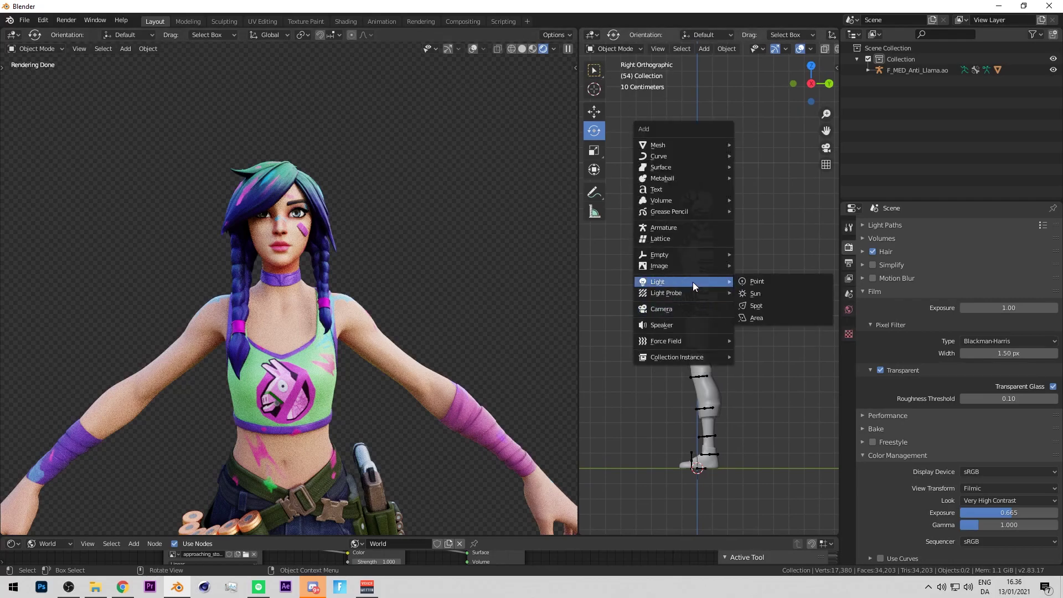
pyautogui.click(776, 317)
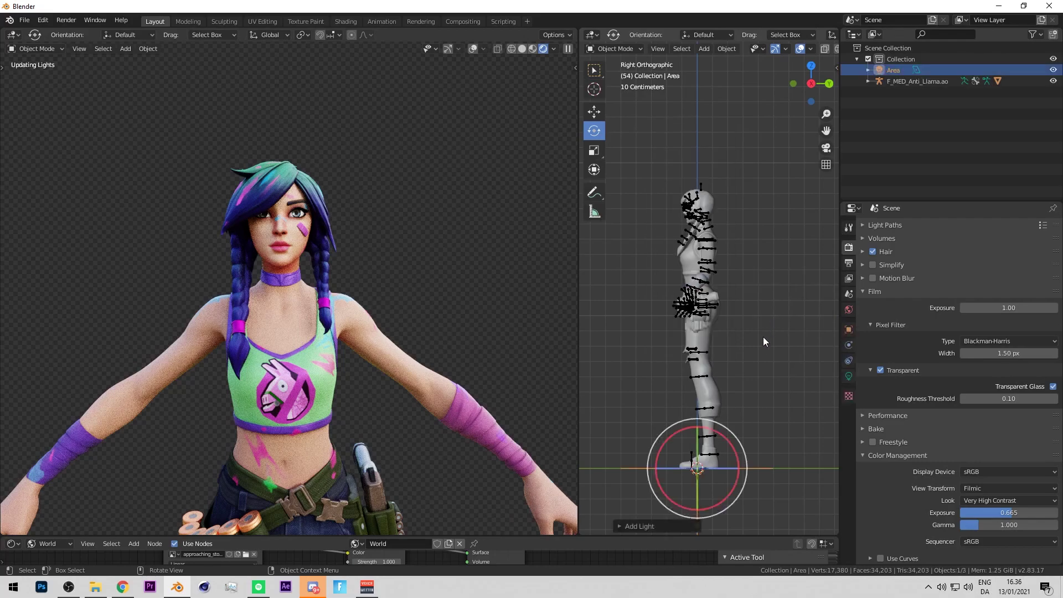
# Rotate the area light 90° so that it shines horizontally toward the character's back
pyautogui.moveTo(749, 341)
pyautogui.keyDown('shift'); pyautogui.mouseDown(button='middle')
pyautogui.moveTo(759, 304)
pyautogui.moveTo(758, 337)
pyautogui.mouseUp(button='middle'); pyautogui.keyUp('shift')
pyautogui.scroll(-2, 757, 341)
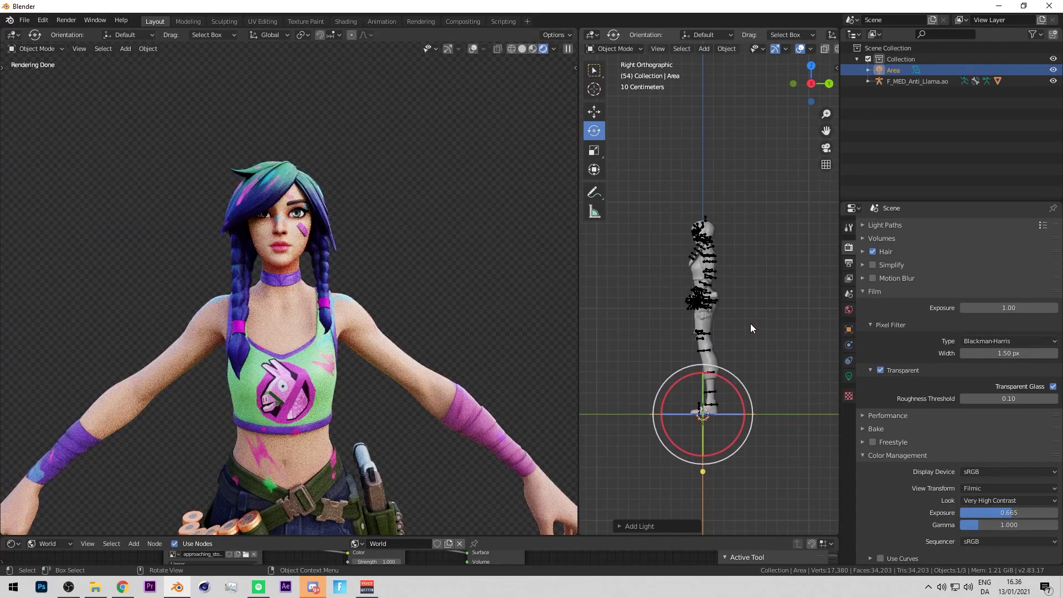
pyautogui.press('r')
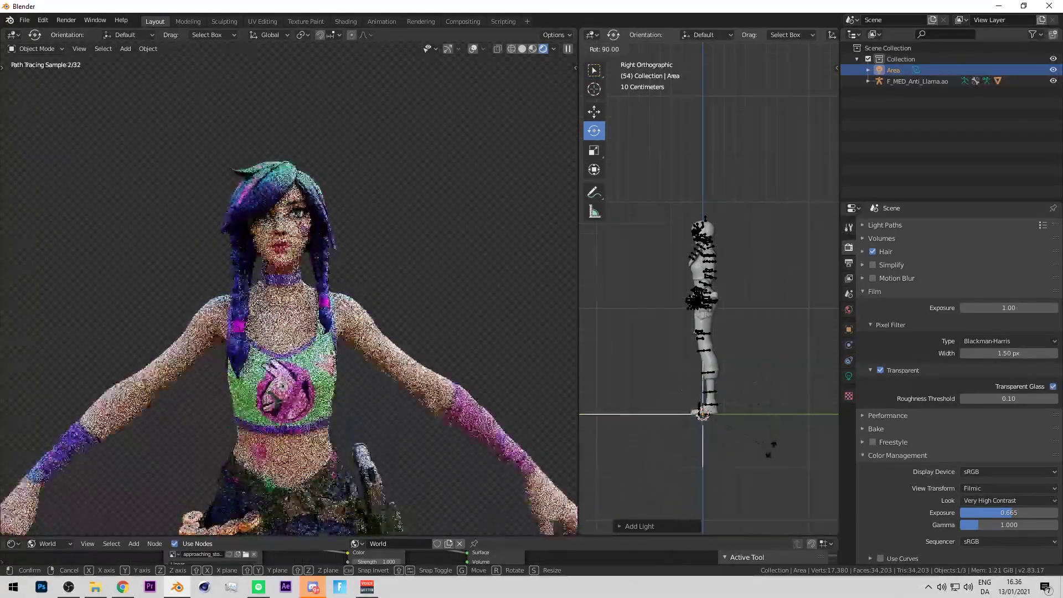
pyautogui.click(771, 450)
# Move the area light up to upper-body height and place it behind the character
pyautogui.click(593, 114)
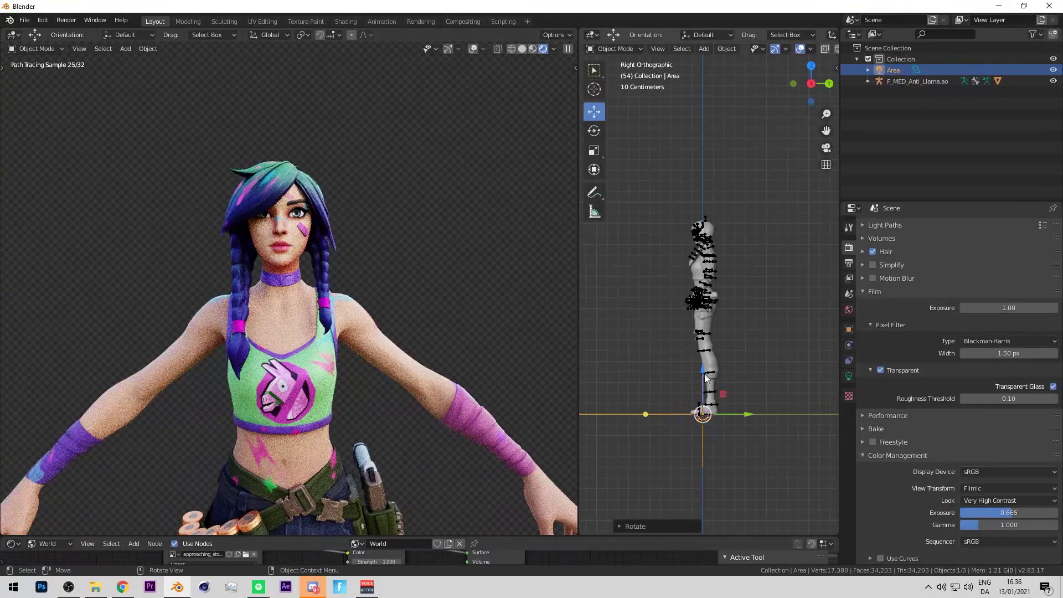
pyautogui.moveTo(706, 420); pyautogui.dragTo(720, 383)
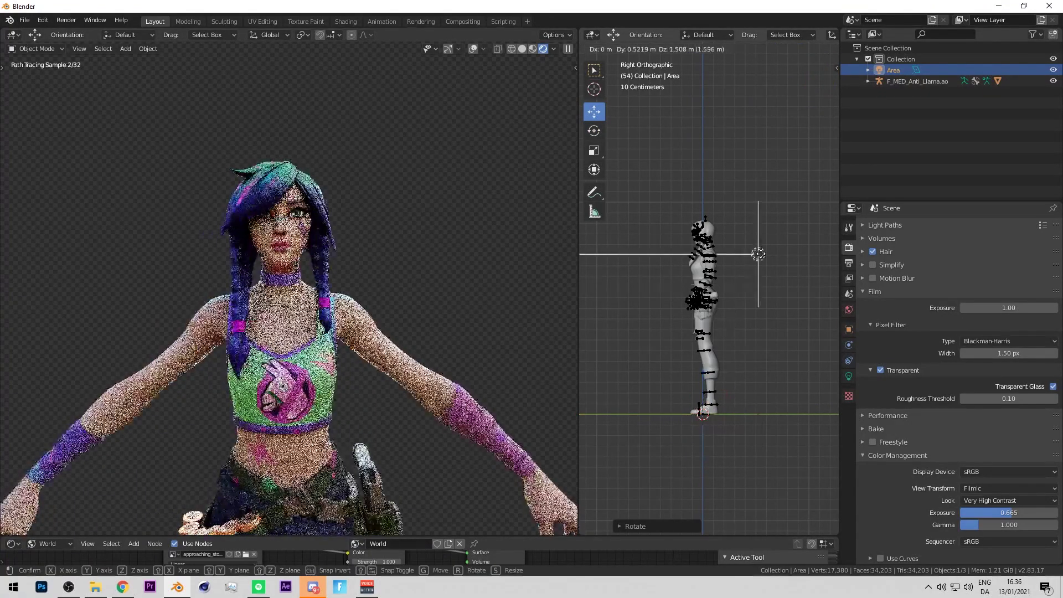
pyautogui.moveTo(762, 256); pyautogui.dragTo(761, 256)
pyautogui.moveTo(761, 255); pyautogui.dragTo(745, 296, button='middle')
# Scale the area light along the global X axis to about 0.52, making it narrower
pyautogui.press('s')
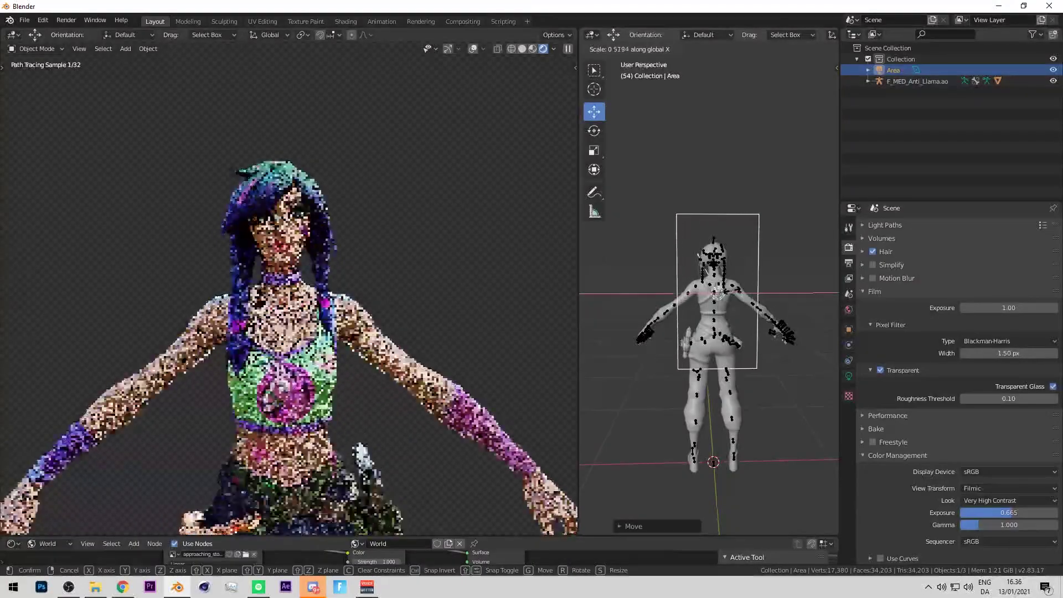
pyautogui.click(734, 291)
pyautogui.moveTo(734, 292); pyautogui.dragTo(731, 285, button='middle')
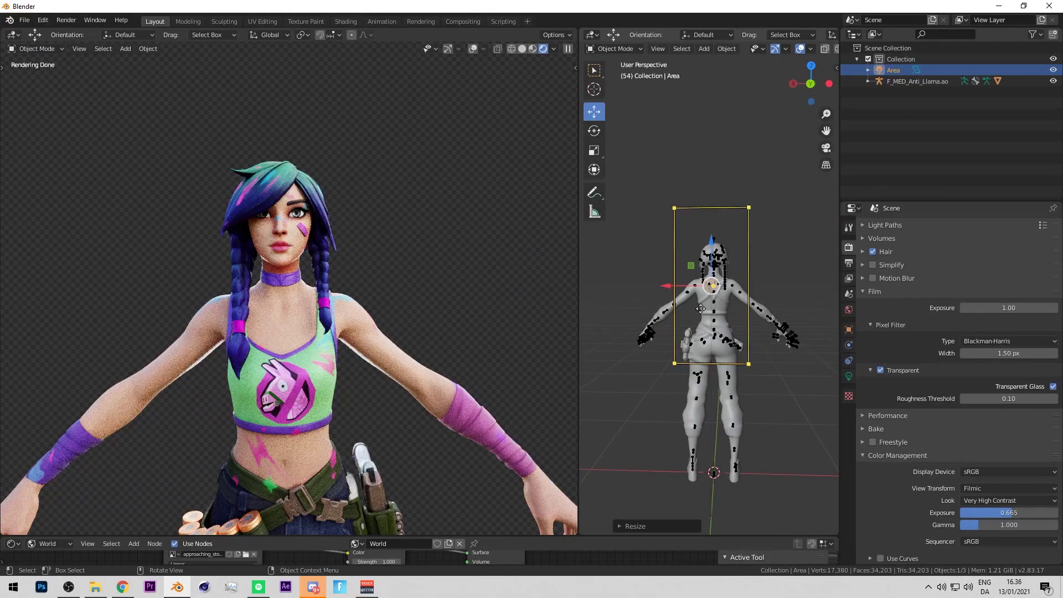
pyautogui.moveTo(716, 317); pyautogui.dragTo(669, 312, button='middle')
pyautogui.press('s')
pyautogui.click(694, 299)
pyautogui.press('s')
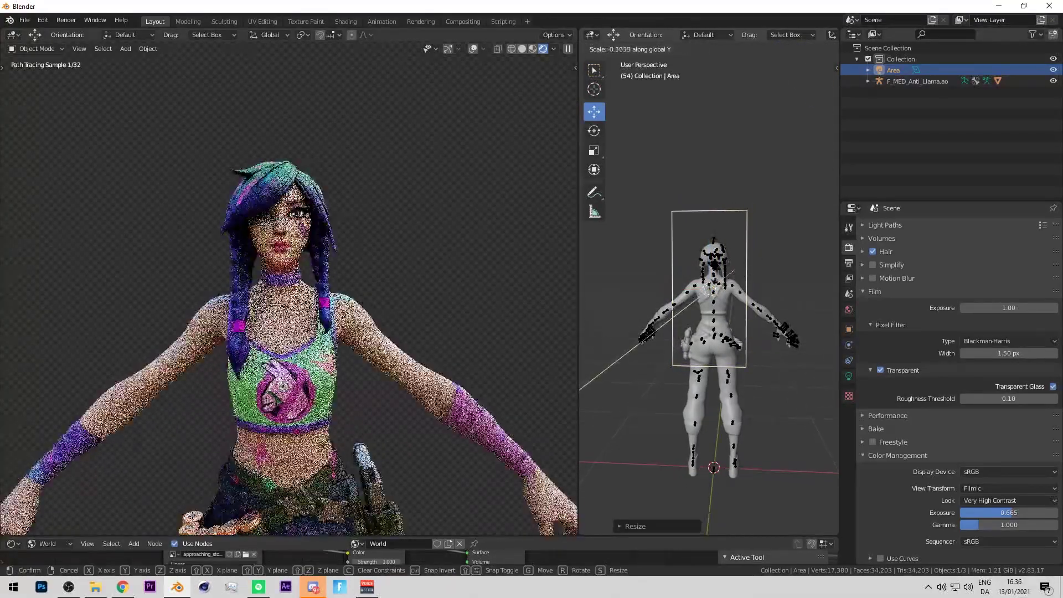
pyautogui.rightClick(742, 245)
# Scale the area light slightly taller along its local Y axis
pyautogui.press('s')
pyautogui.press('y')
pyautogui.press('y')
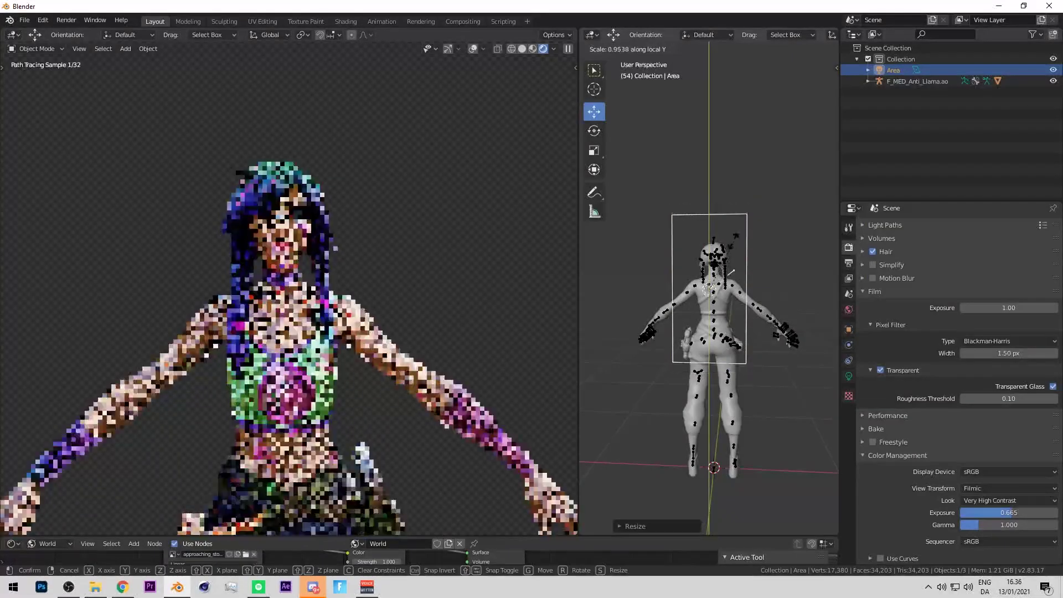
pyautogui.click(738, 238)
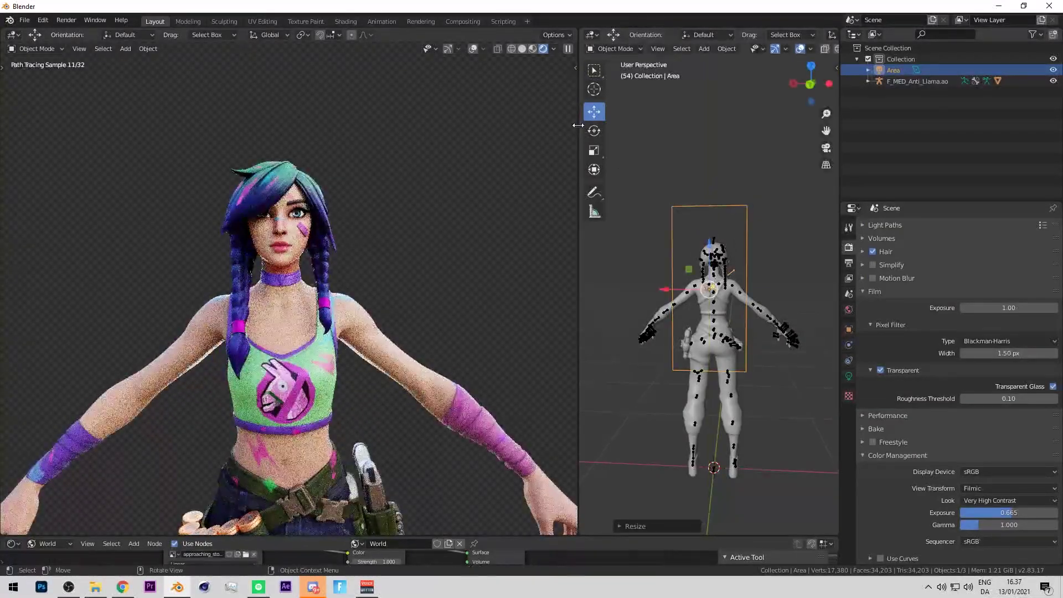
# Lower the area light slightly and move it farther behind the character along the Y axis
pyautogui.moveTo(774, 276); pyautogui.dragTo(759, 257, button='middle')
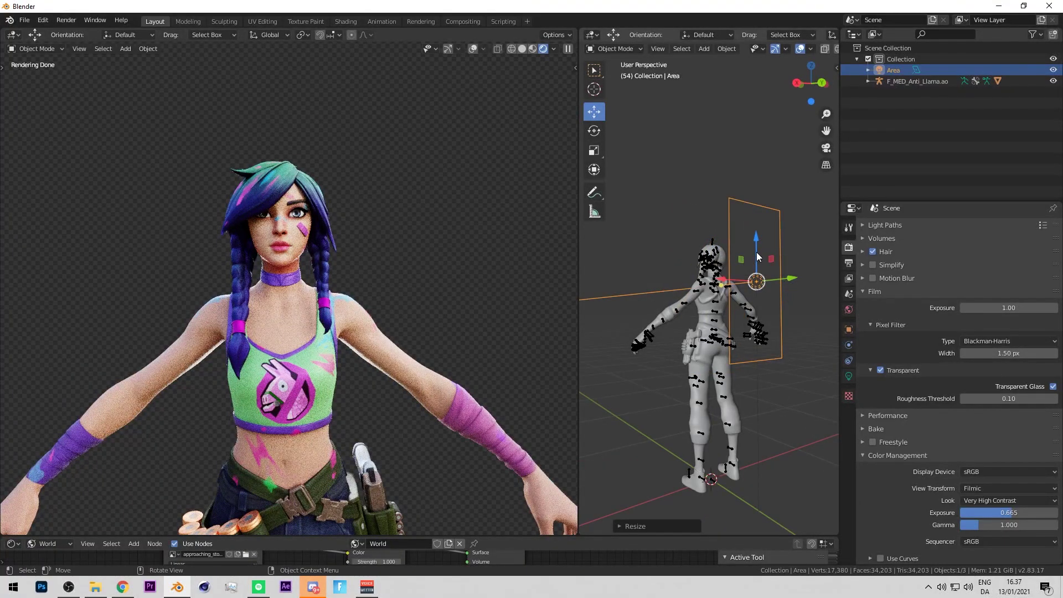
pyautogui.moveTo(758, 253); pyautogui.dragTo(756, 268)
pyautogui.moveTo(747, 272); pyautogui.dragTo(795, 299, button='middle')
pyautogui.moveTo(803, 296)
pyautogui.mouseDown()
pyautogui.moveTo(783, 294)
pyautogui.moveTo(817, 296)
pyautogui.mouseUp()
pyautogui.click(779, 297)
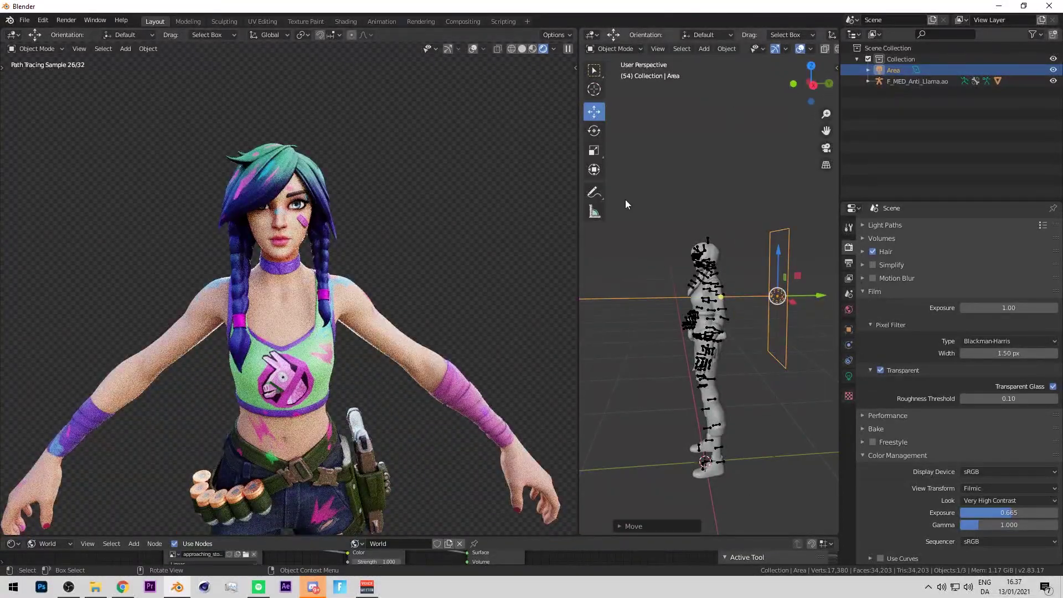
# Check the rim lighting in the rendered view and move the area light closer to the character's back along the Y axis
pyautogui.moveTo(443, 239); pyautogui.dragTo(435, 243, button='middle')
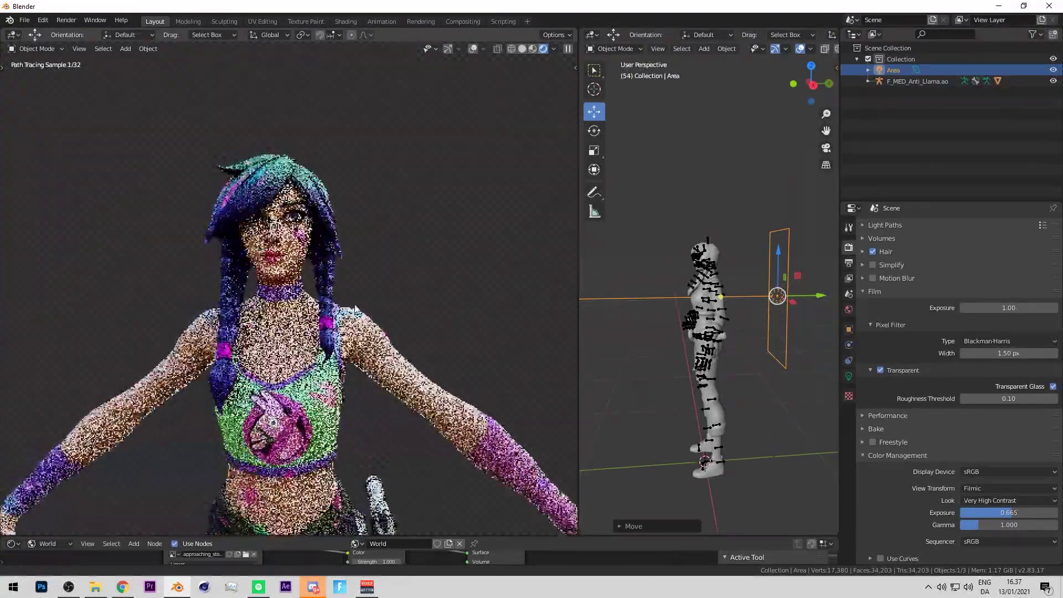
pyautogui.moveTo(378, 304); pyautogui.dragTo(377, 305, button='middle')
pyautogui.moveTo(807, 295)
pyautogui.mouseDown()
pyautogui.moveTo(767, 295)
pyautogui.moveTo(792, 297)
pyautogui.mouseUp()
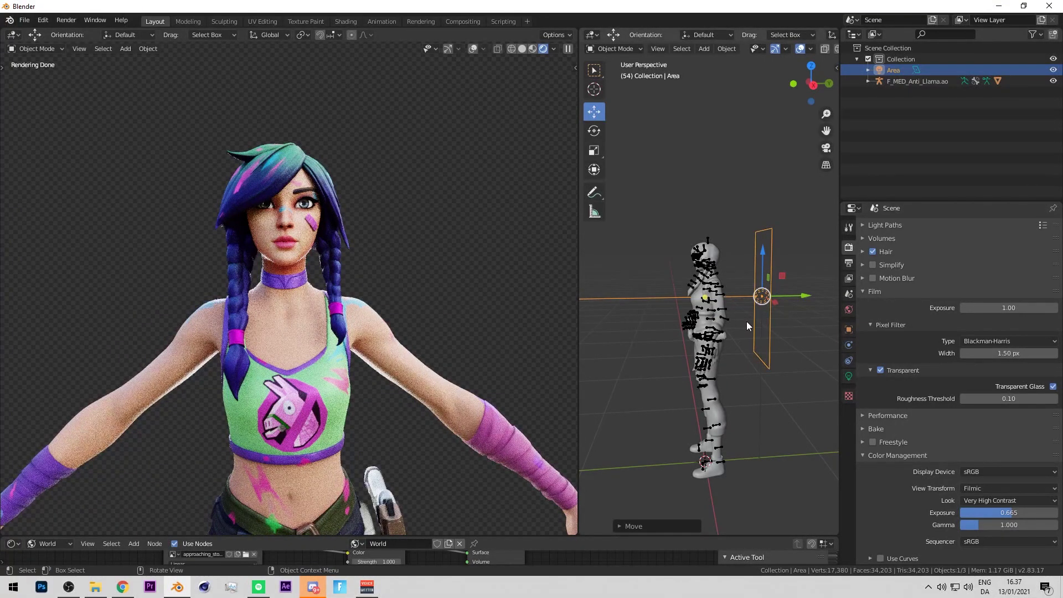
# Set the area light's color to a pale blue and deselect the light
pyautogui.click(850, 376)
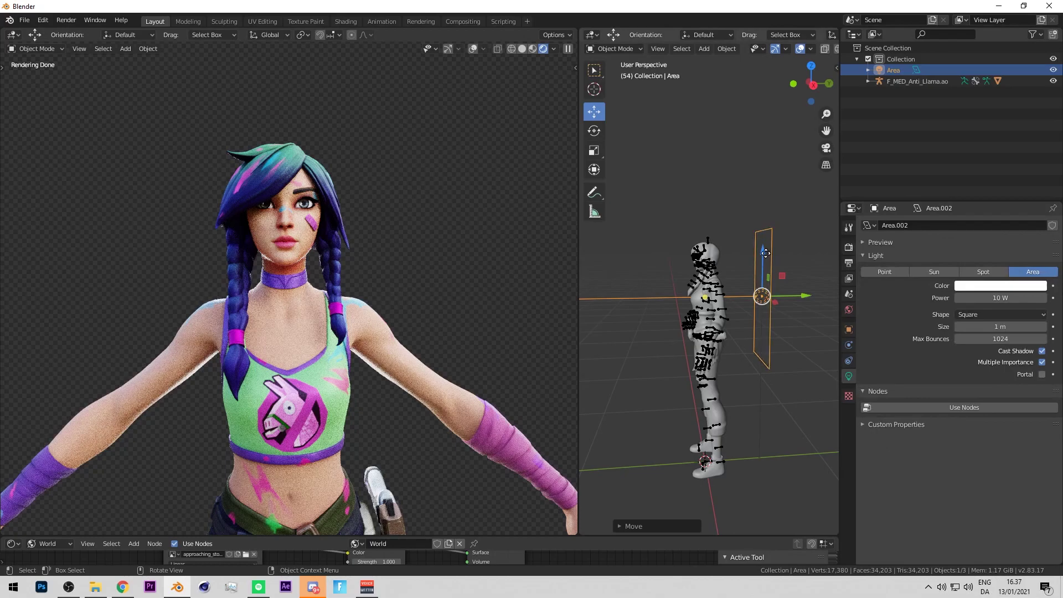
pyautogui.click(978, 287)
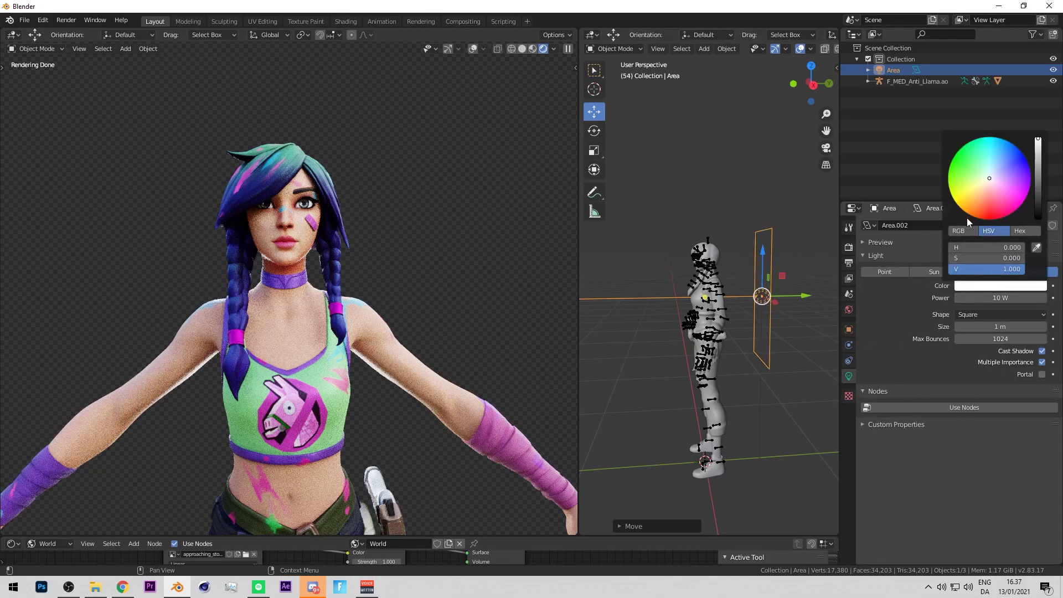
pyautogui.click(995, 286)
pyautogui.moveTo(990, 176); pyautogui.dragTo(994, 168)
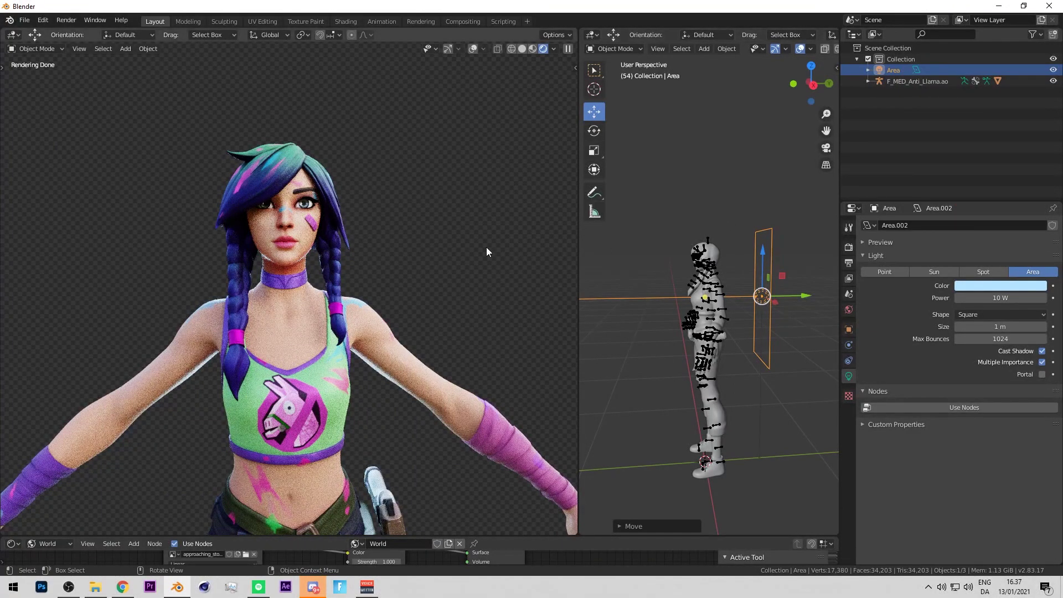
pyautogui.click(739, 175)
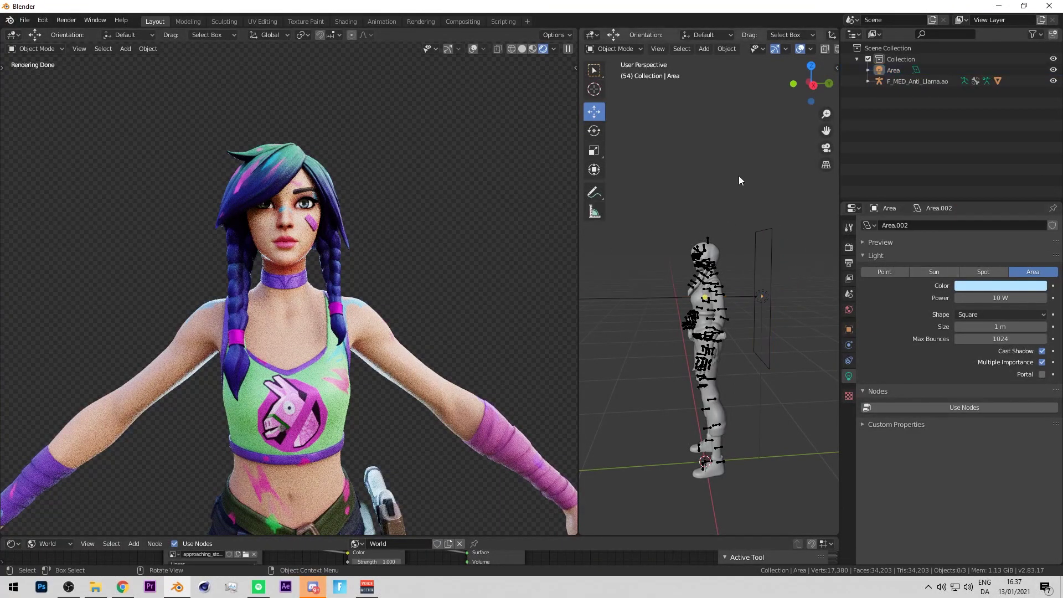
# Select the character's armature and enter Pose Mode with the character seen from behind
pyautogui.moveTo(739, 175); pyautogui.dragTo(673, 227, button='middle')
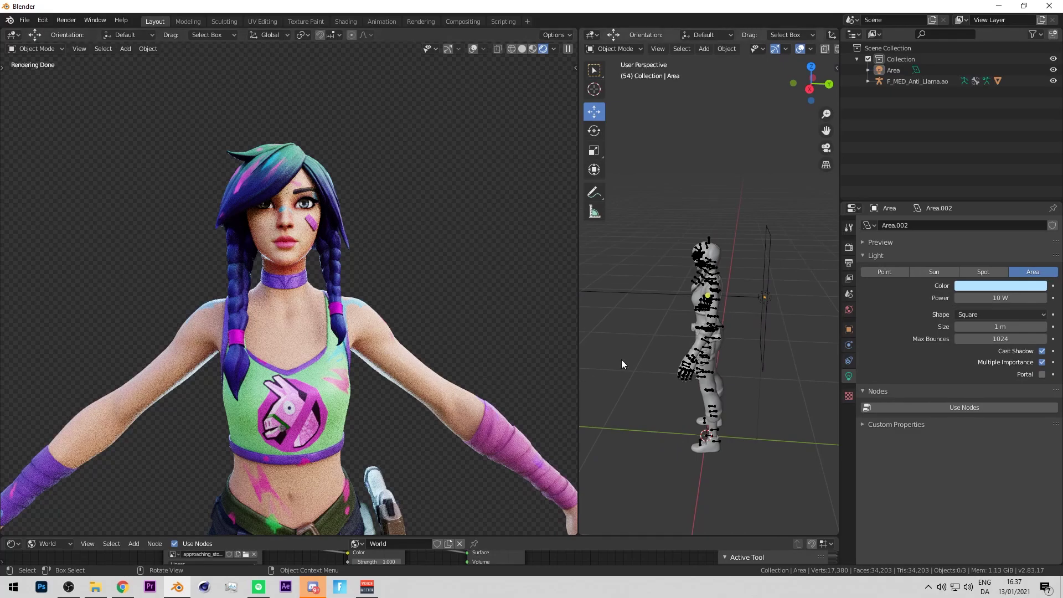
pyautogui.click(764, 300)
pyautogui.moveTo(765, 299); pyautogui.dragTo(682, 283, button='middle')
pyautogui.click(719, 290)
pyautogui.hotkey('ctrl', 'Tab')
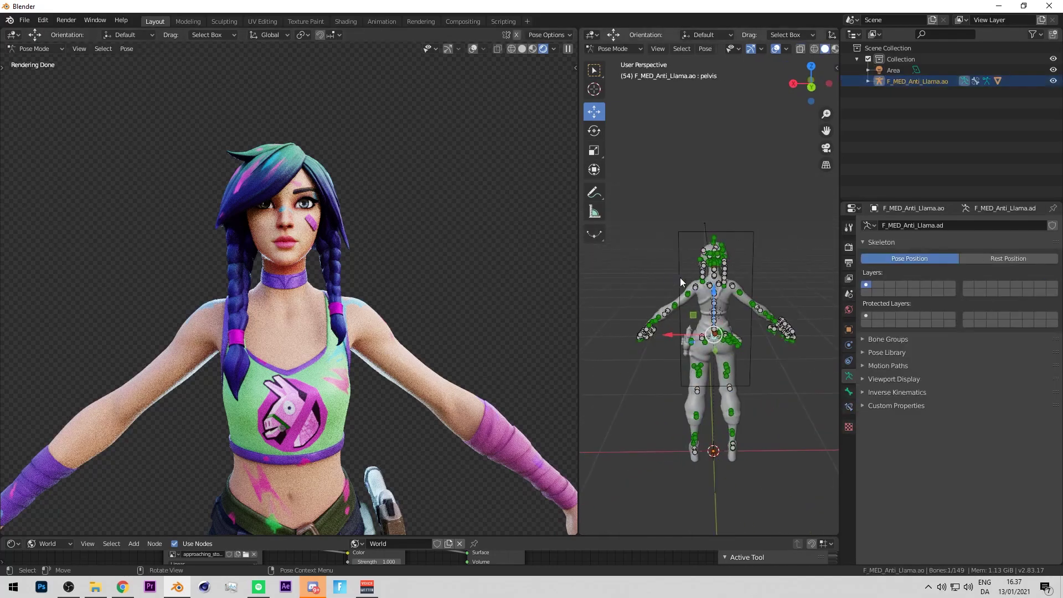
# Rotate both upper arm bones down toward the character's sides and return to Object Mode
pyautogui.click(593, 132)
pyautogui.scroll(1, 711, 291)
pyautogui.click(716, 292)
pyautogui.moveTo(745, 265); pyautogui.dragTo(722, 246)
pyautogui.hotkey('ctrl', 'z')
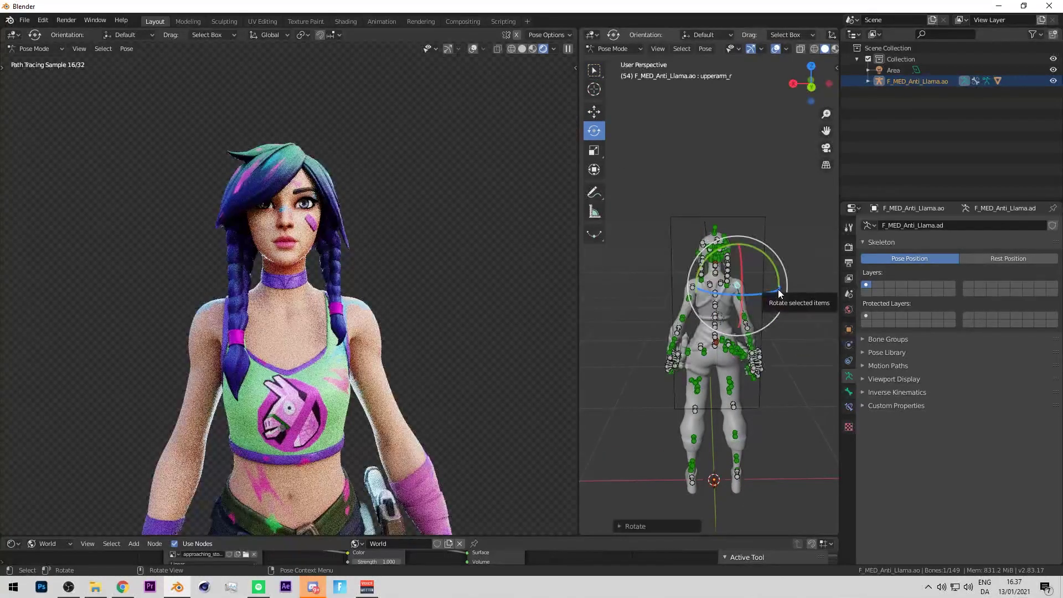
pyautogui.moveTo(754, 297); pyautogui.dragTo(526, 305, button='middle')
pyautogui.hotkey('ctrl', 'Tab')
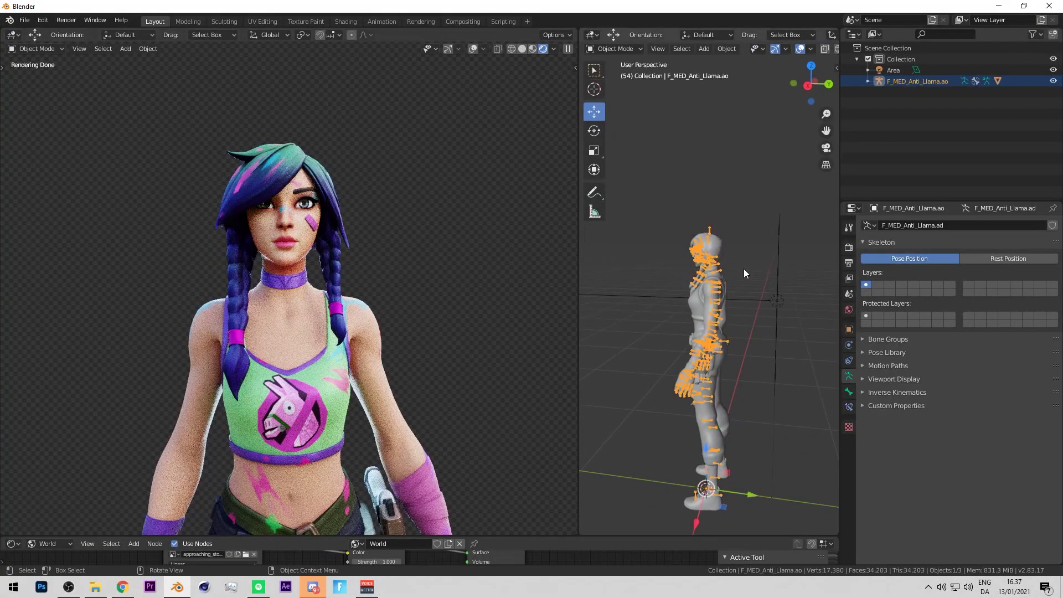
# Duplicate the area light and move the copy about 0.64 m along the X axis to the character's right side
pyautogui.click(761, 224)
pyautogui.click(782, 240)
pyautogui.moveTo(782, 240); pyautogui.dragTo(733, 250, button='middle')
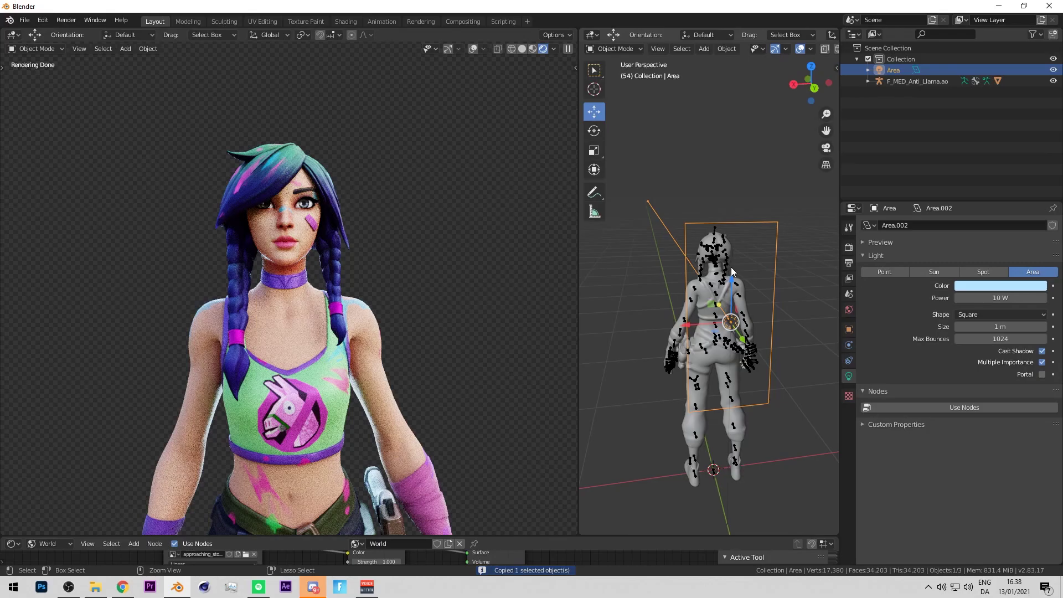
pyautogui.hotkey('ctrl', 'v')
pyautogui.press('g')
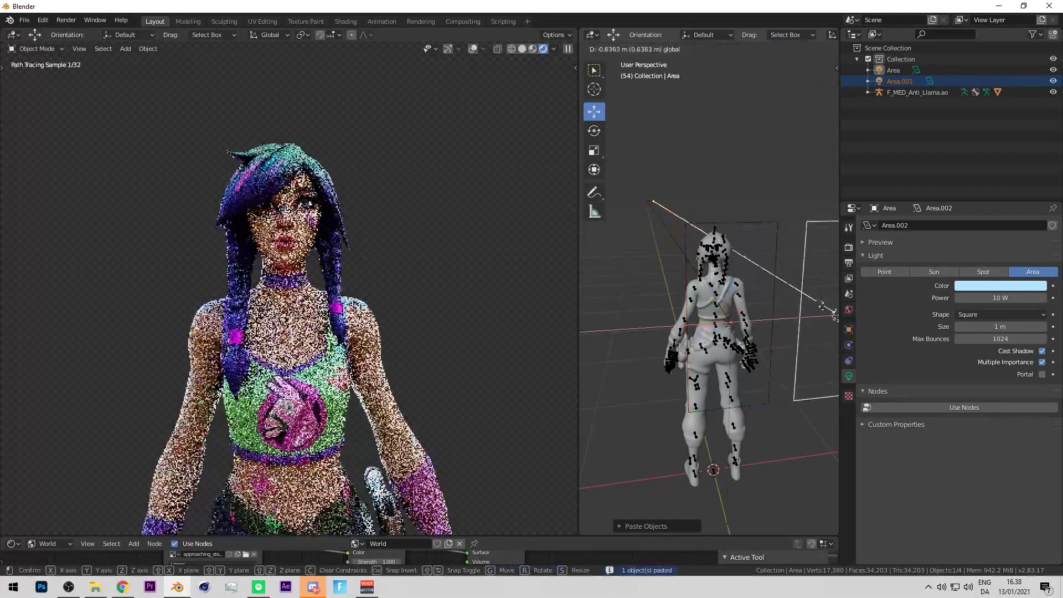
pyautogui.click(830, 304)
# Scale the copied light along the global X axis to about 0.36, forming a narrow strip
pyautogui.moveTo(827, 304); pyautogui.dragTo(734, 277, button='middle')
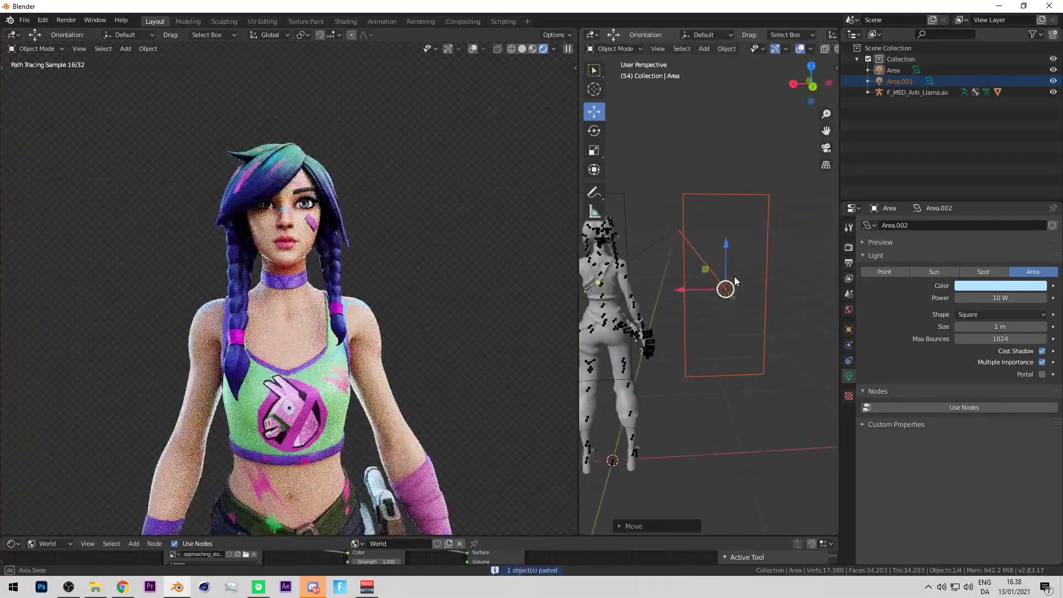
pyautogui.press('s')
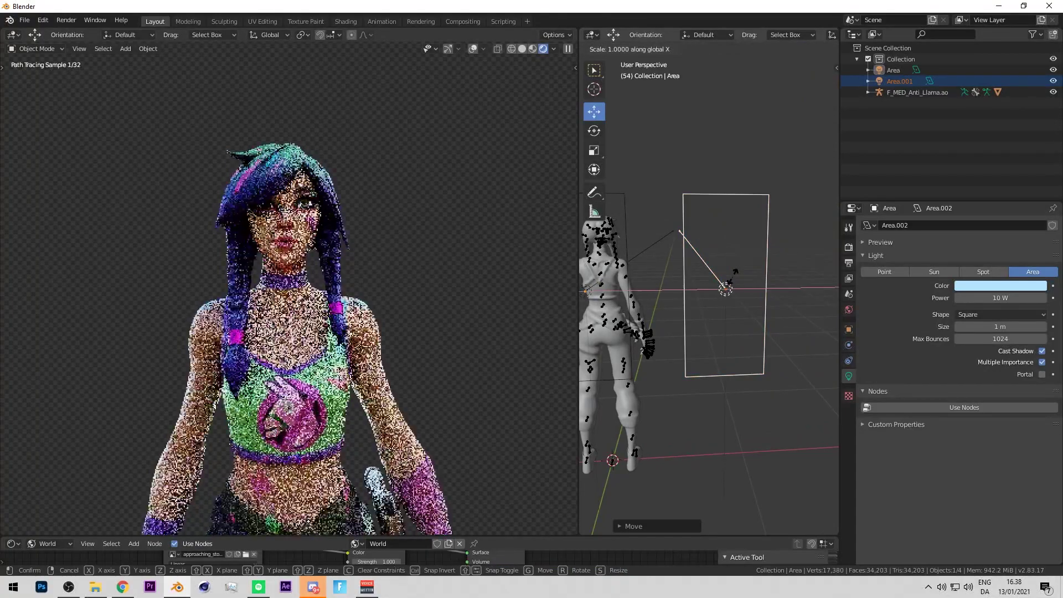
pyautogui.press('x')
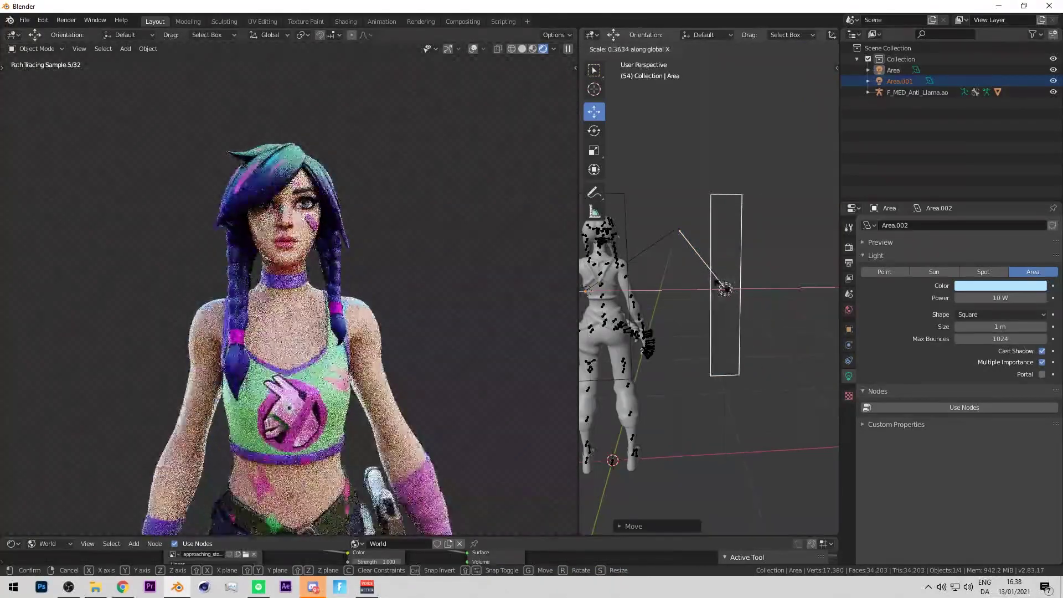
pyautogui.click(738, 287)
# Move the narrow strip light farther out to the side and farther behind the character
pyautogui.moveTo(738, 287); pyautogui.dragTo(708, 284, button='middle')
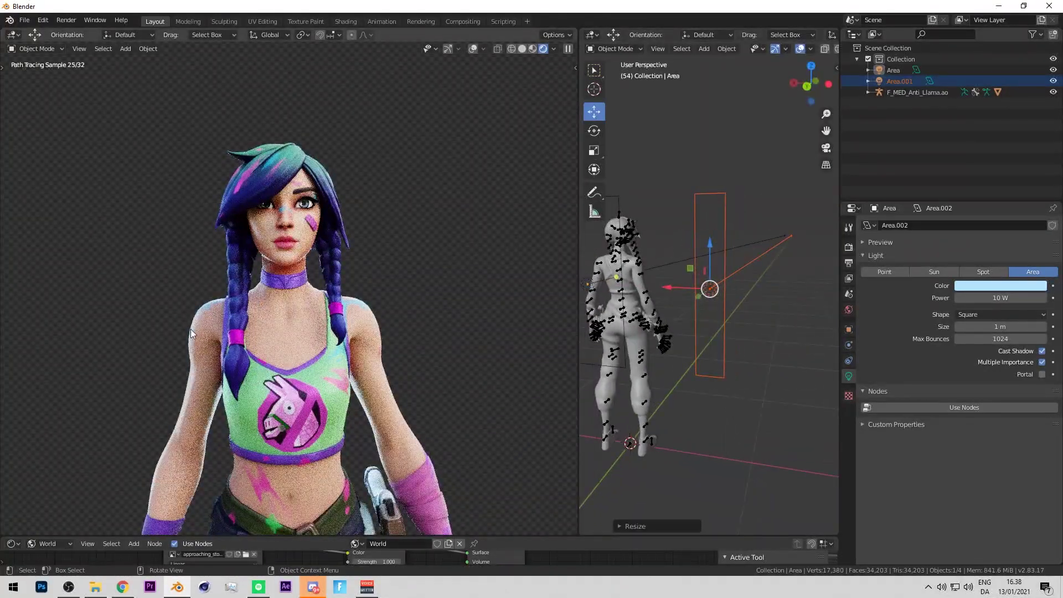
pyautogui.moveTo(584, 277); pyautogui.dragTo(698, 284, button='middle')
pyautogui.moveTo(697, 284); pyautogui.dragTo(605, 283)
pyautogui.moveTo(655, 267); pyautogui.dragTo(582, 348, button='middle')
# Duplicate the narrow strip light and move the copy along the X axis to the character's other side
pyautogui.hotkey('ctrl', 'c')
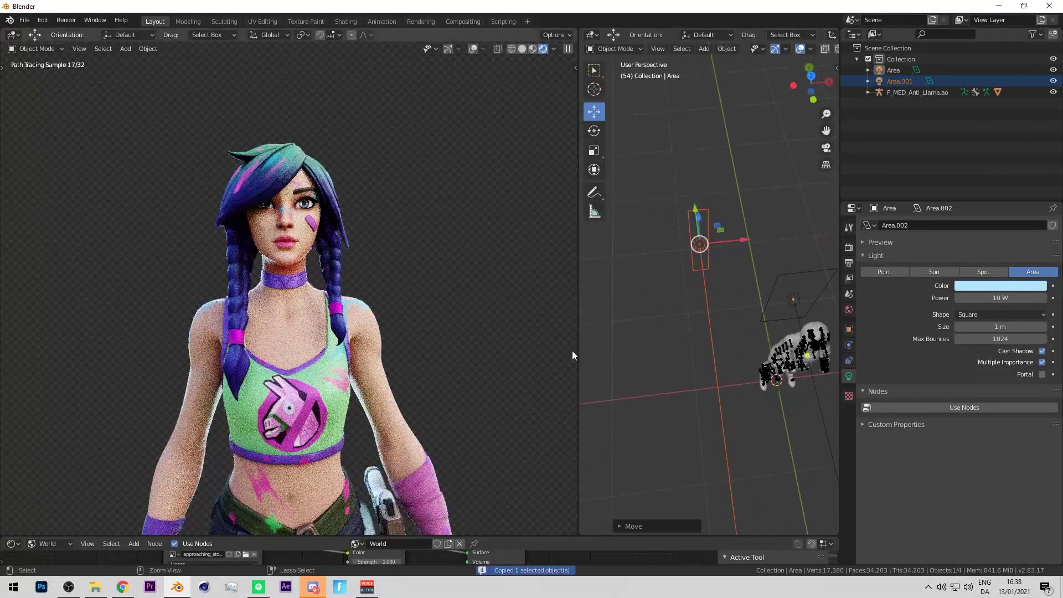
pyautogui.hotkey('ctrl', 'v')
pyautogui.moveTo(729, 261); pyautogui.dragTo(676, 277, button='middle')
pyautogui.press('g')
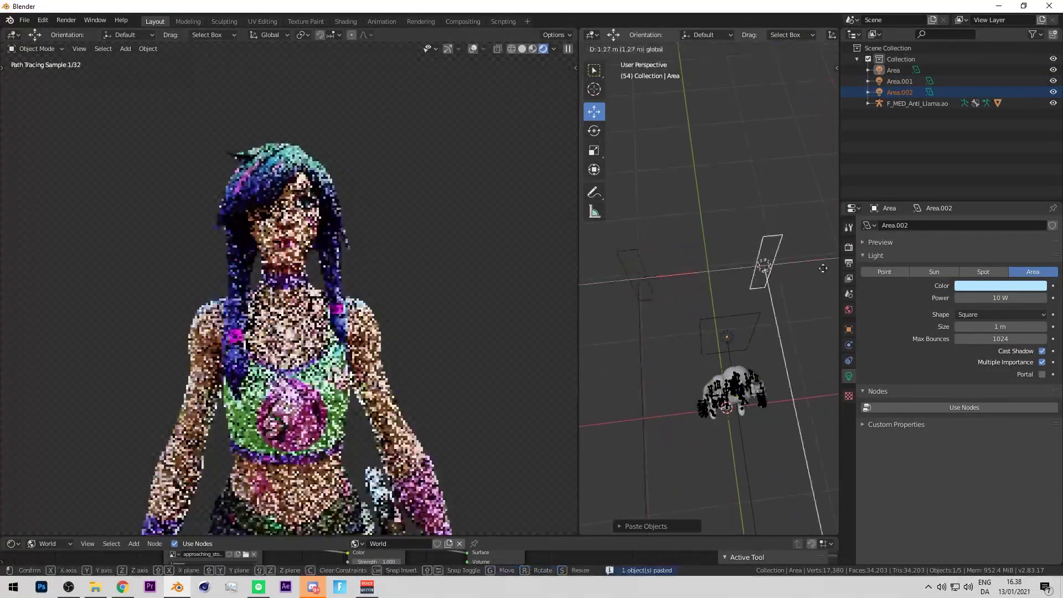
pyautogui.moveTo(824, 268); pyautogui.dragTo(613, 265)
# Push the new strip light farther back along the Y axis, deselect it and view the character at an angle in the render
pyautogui.scroll(-1, 776, 252)
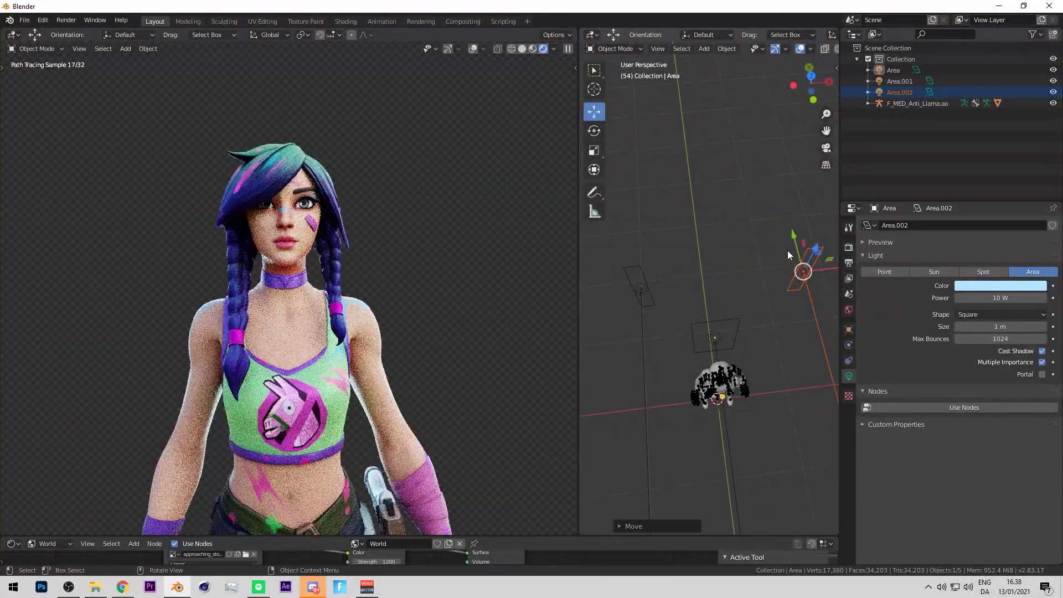
pyautogui.moveTo(796, 237); pyautogui.dragTo(798, 220)
pyautogui.click(703, 235)
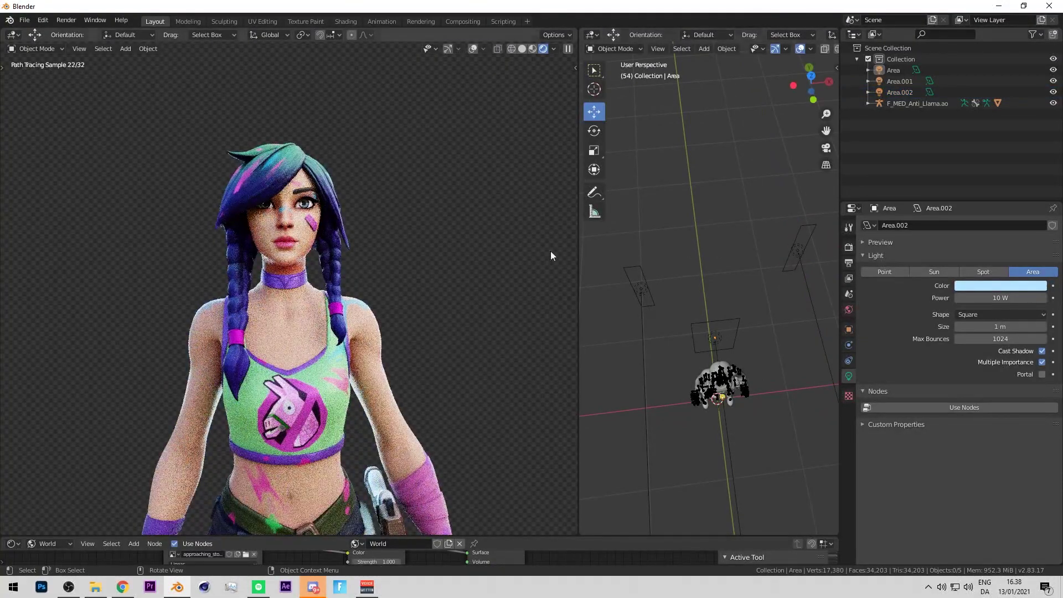
pyautogui.moveTo(376, 239); pyautogui.dragTo(365, 237, button='middle')
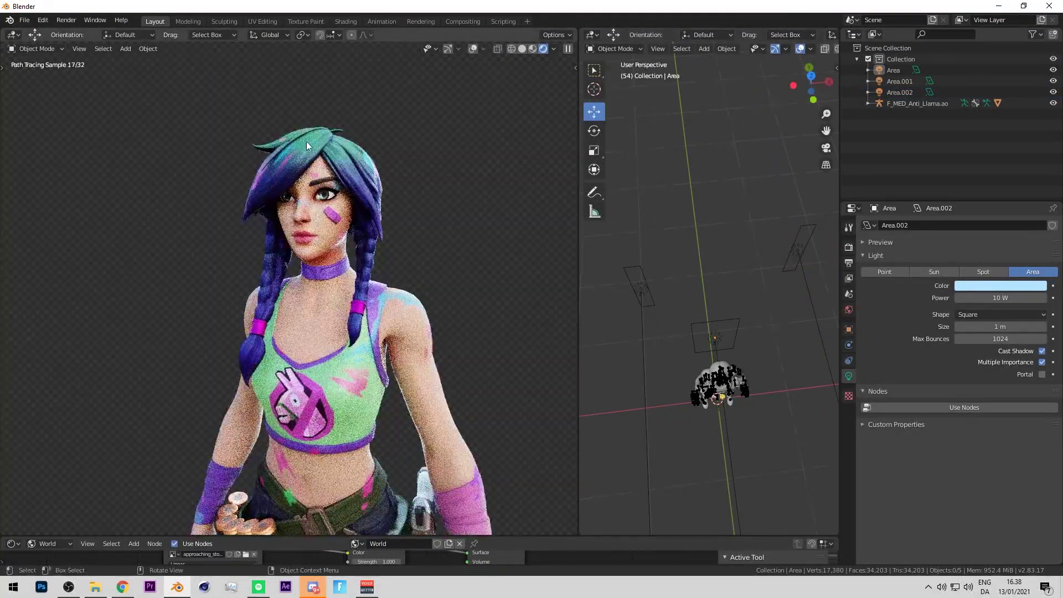
# Duplicate the area light directly behind the character and raise the copy to a position above the head
pyautogui.moveTo(307, 141); pyautogui.dragTo(342, 141, button='middle')
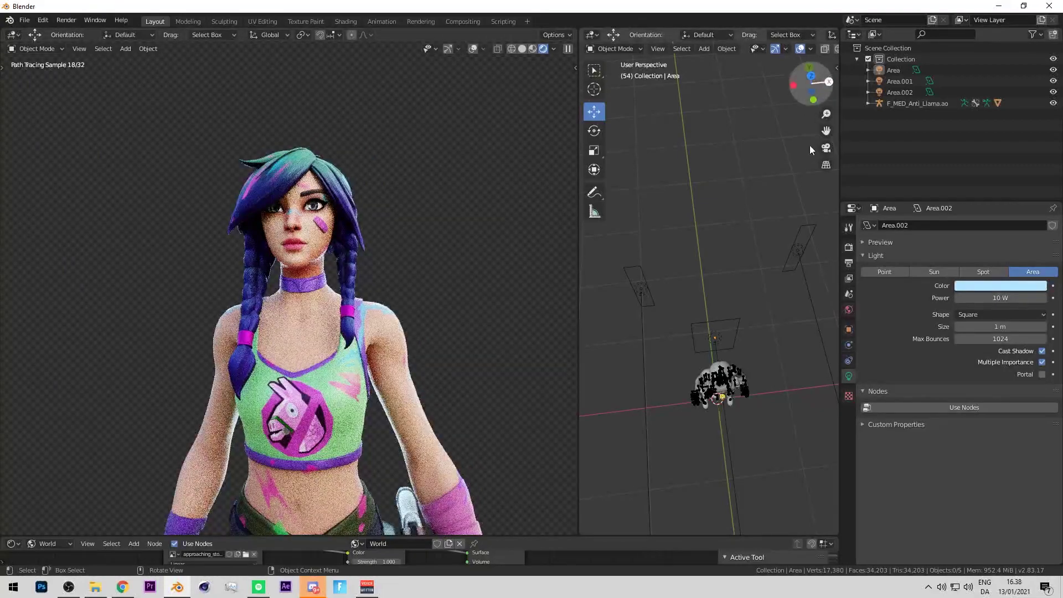
pyautogui.click(715, 338)
pyautogui.moveTo(715, 338); pyautogui.dragTo(660, 237, button='middle')
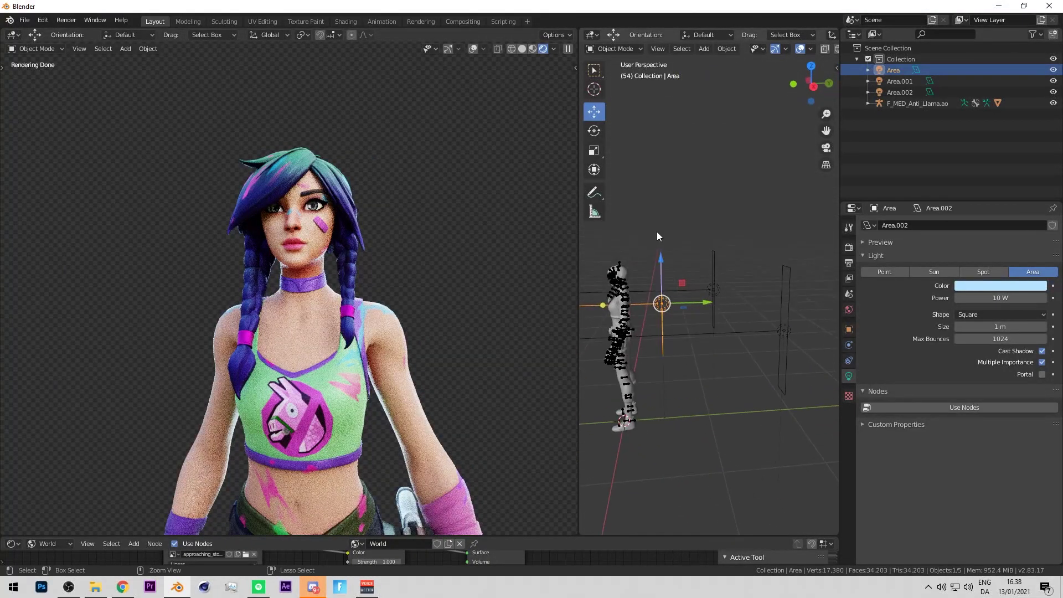
pyautogui.hotkey('ctrl', 'c')
pyautogui.hotkey('ctrl', 'v')
pyautogui.press('g')
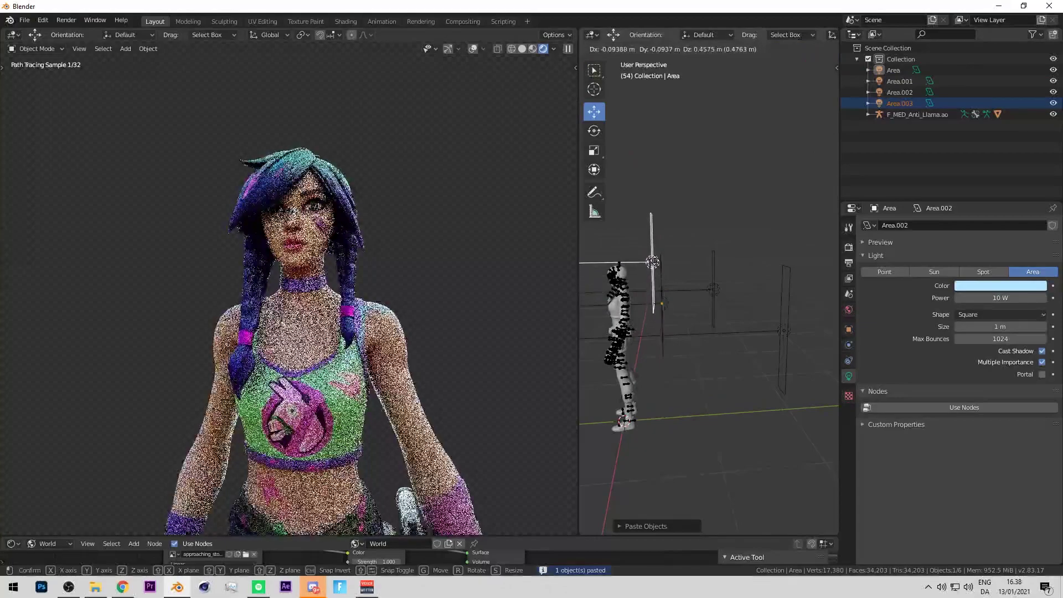
pyautogui.click(800, 36)
# Widen the raised area light along the global X axis into a roughly square panel
pyautogui.moveTo(798, 177); pyautogui.dragTo(739, 208, button='middle')
pyautogui.press('s')
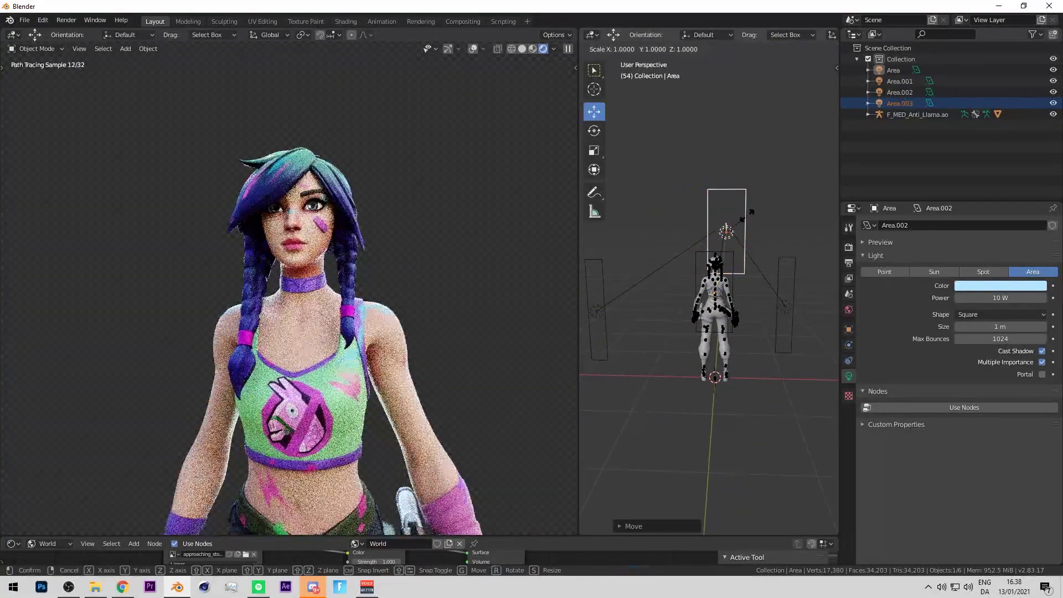
pyautogui.press('x')
pyautogui.click(773, 214)
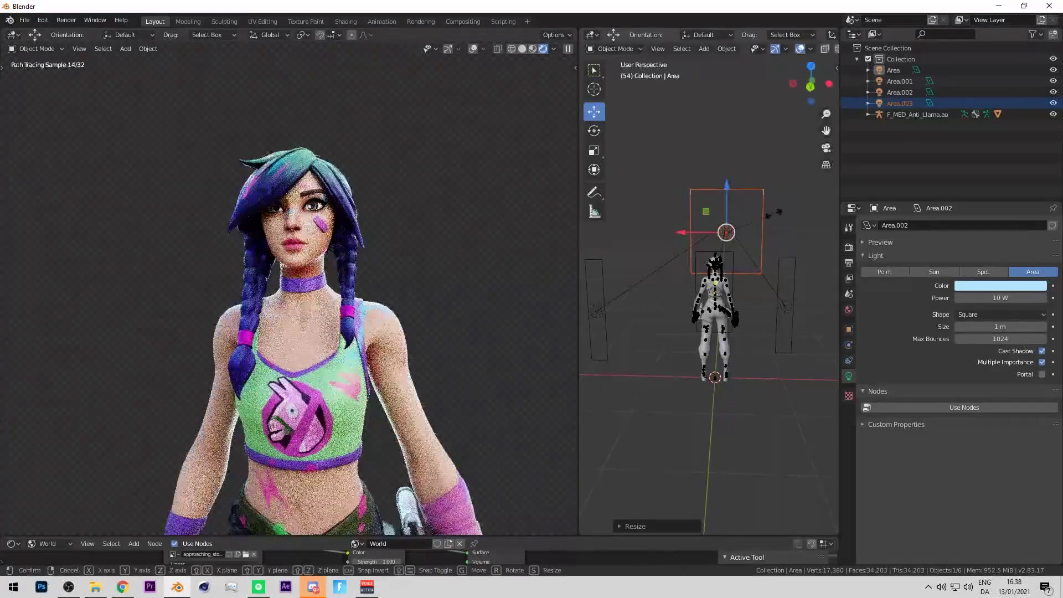
# Flatten the raised light to about a third along its local Y axis and shorten it along X into a small horizontal strip
pyautogui.press('s')
pyautogui.press('y')
pyautogui.press('y')
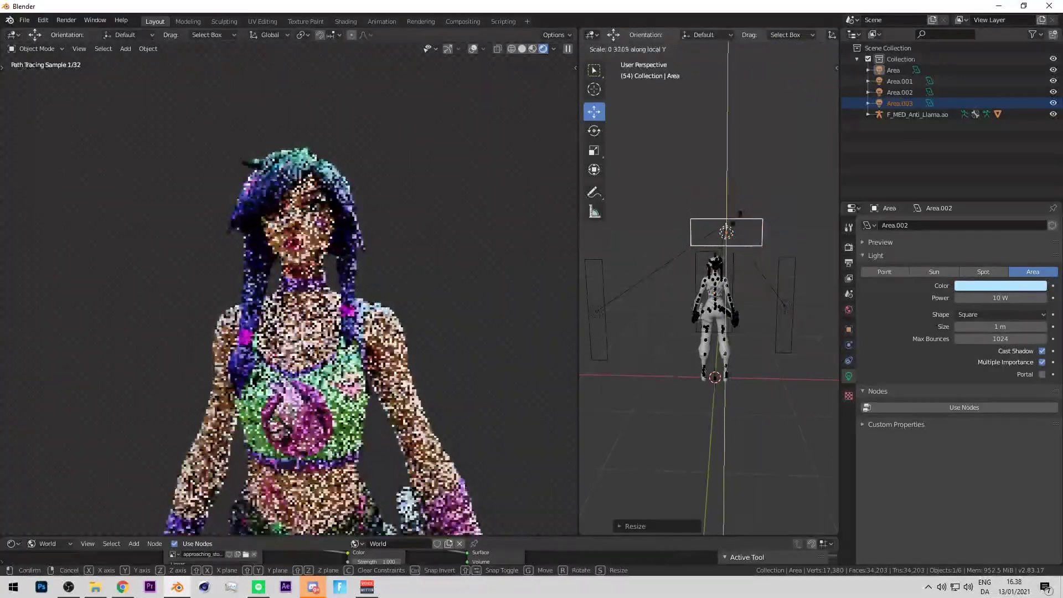
pyautogui.click(736, 219)
pyautogui.press('s')
pyautogui.press('x')
pyautogui.click(732, 225)
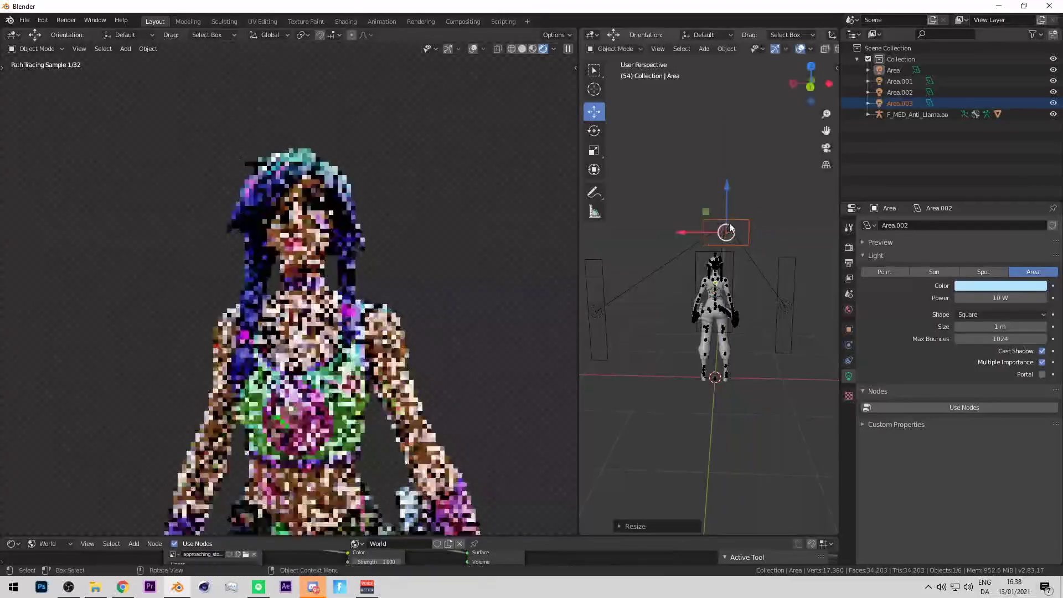
# Shift the horizontal strip light slightly sideways and lower, closer to the top of the character's head
pyautogui.moveTo(723, 233); pyautogui.dragTo(726, 227, button='middle')
pyautogui.scroll(3, 726, 227)
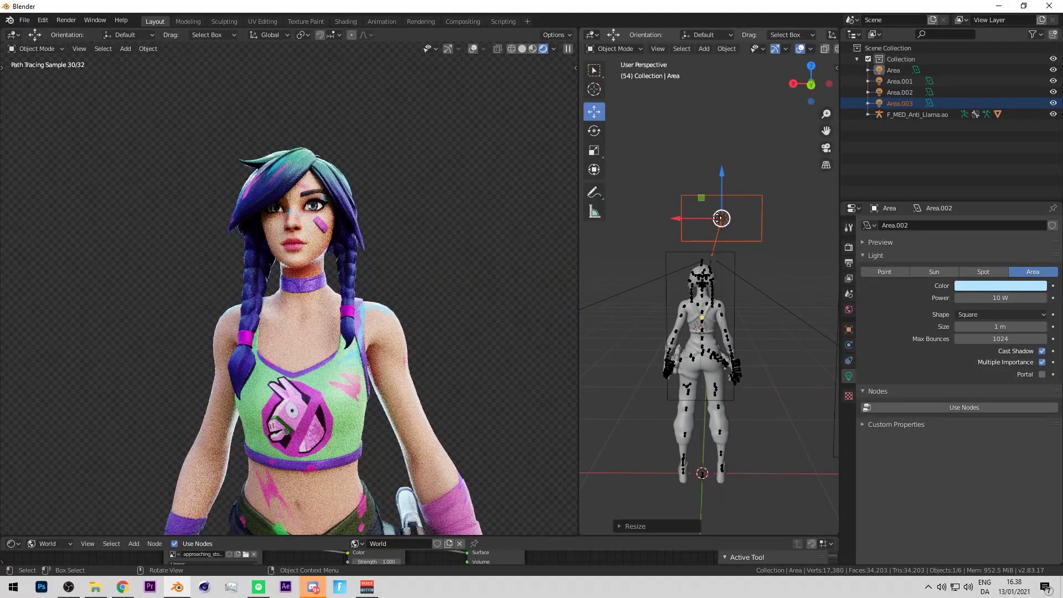
pyautogui.moveTo(719, 218); pyautogui.dragTo(688, 232)
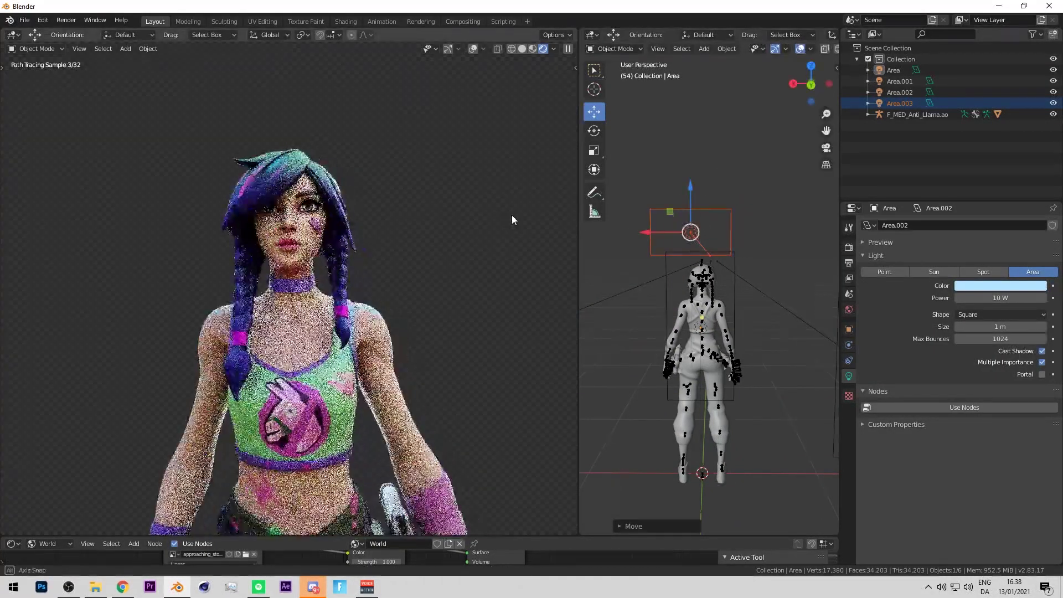
pyautogui.moveTo(512, 215); pyautogui.dragTo(521, 215, button='middle')
# Move the horizontal strip light farther behind the character, level with the rear rim lights, and deselect it
pyautogui.moveTo(700, 236); pyautogui.dragTo(787, 257, button='middle')
pyautogui.scroll(-3, 784, 247)
pyautogui.moveTo(705, 242); pyautogui.dragTo(655, 248)
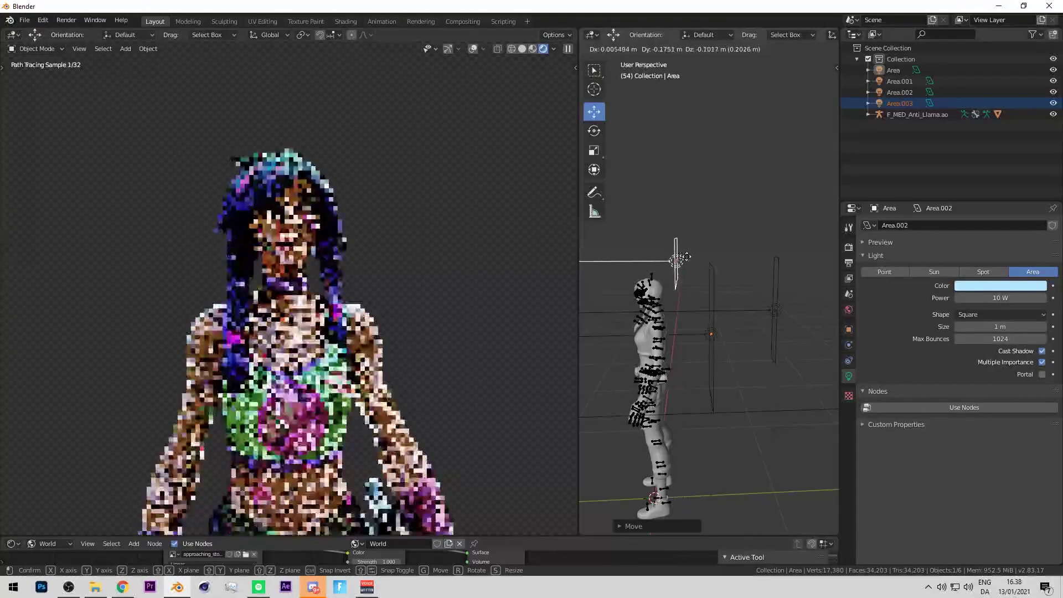
pyautogui.moveTo(687, 257); pyautogui.dragTo(792, 249)
pyautogui.scroll(-5, 691, 276)
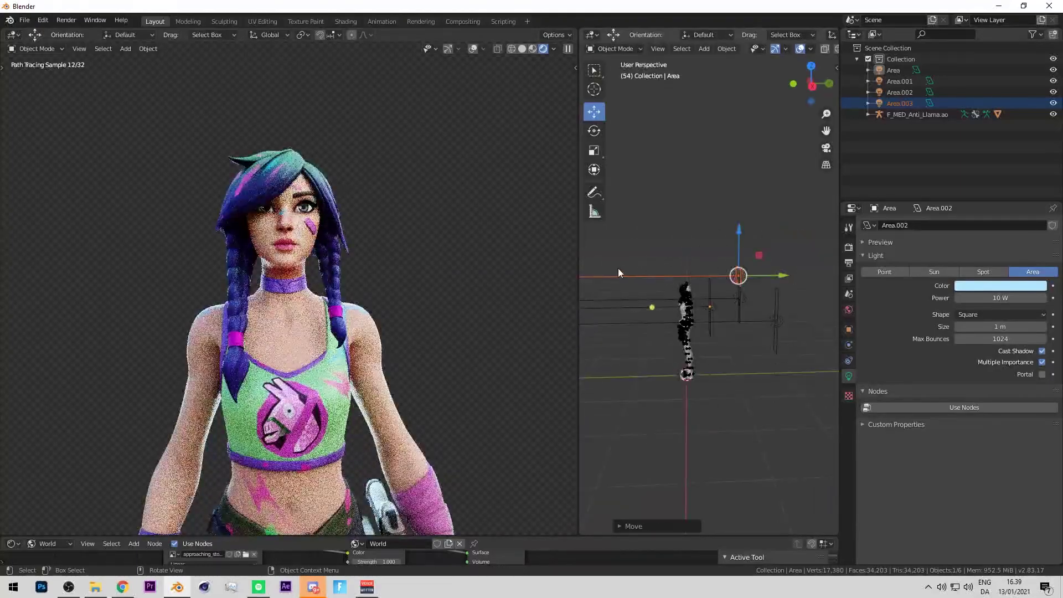
pyautogui.moveTo(560, 261)
pyautogui.mouseDown(button='middle')
pyautogui.moveTo(19, 261)
pyautogui.moveTo(556, 262)
pyautogui.mouseUp(button='middle')
pyautogui.click(716, 234)
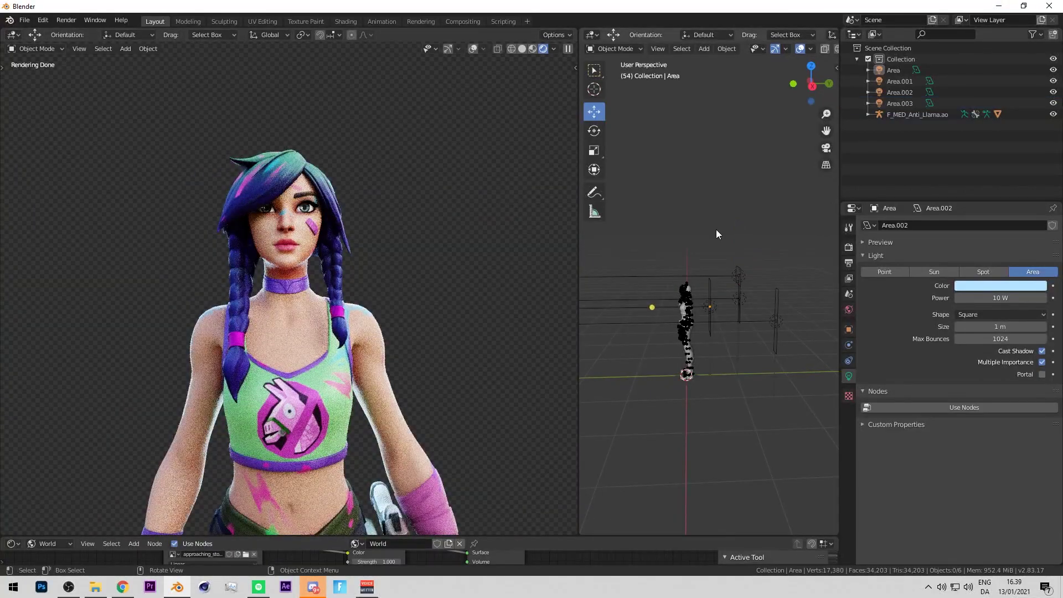
# Compare the render with and without the Color Management curves by toggling Use Curves, leaving it enabled
pyautogui.click(848, 247)
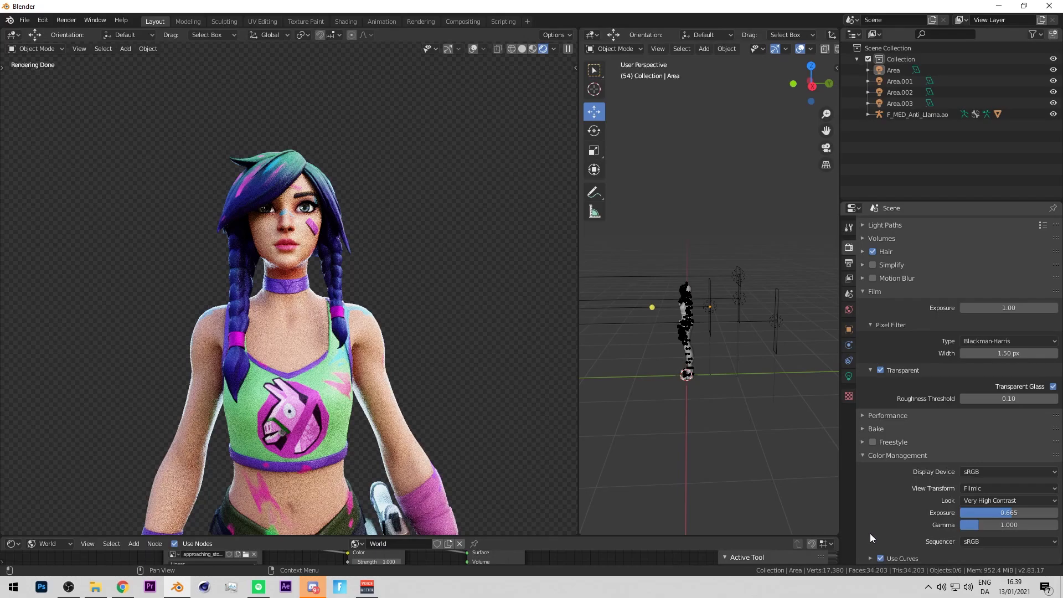
pyautogui.click(868, 558)
pyautogui.scroll(-6, 881, 525)
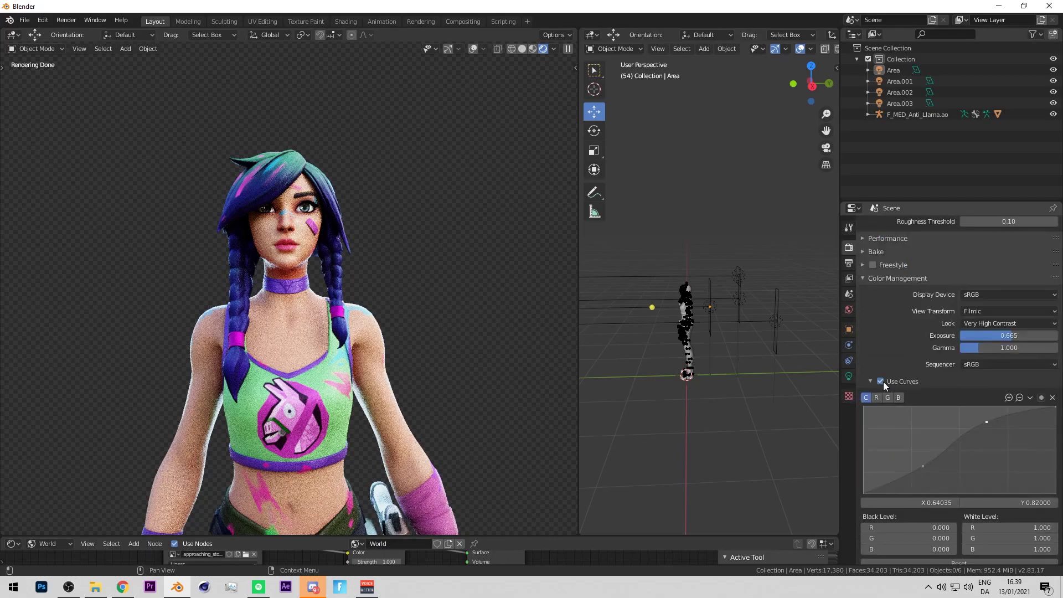
pyautogui.click(881, 381)
pyautogui.click(881, 381)
pyautogui.click(881, 381)
pyautogui.click(881, 381)
pyautogui.click(881, 381)
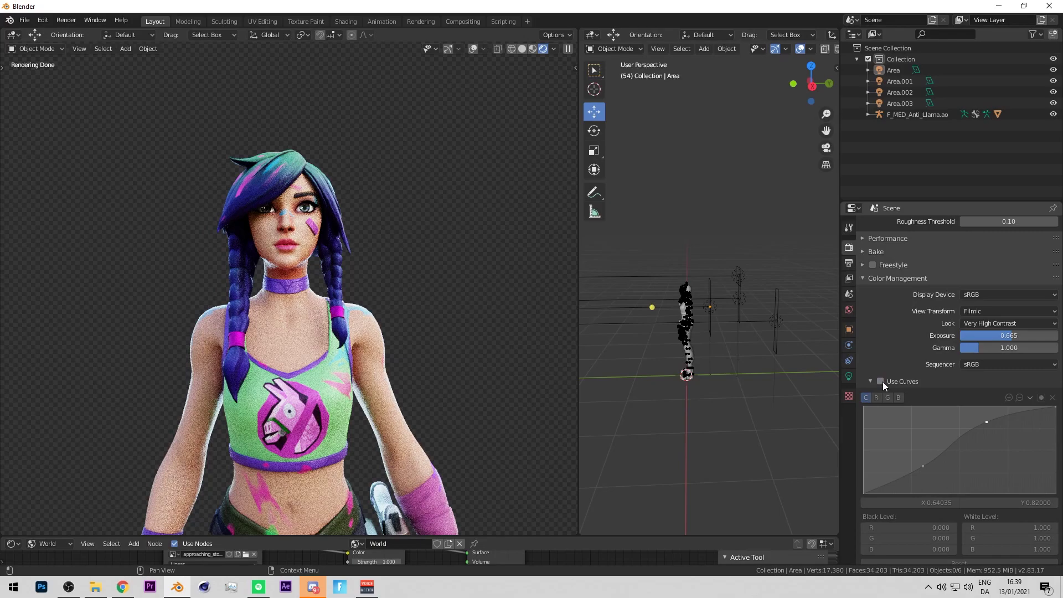
pyautogui.click(881, 381)
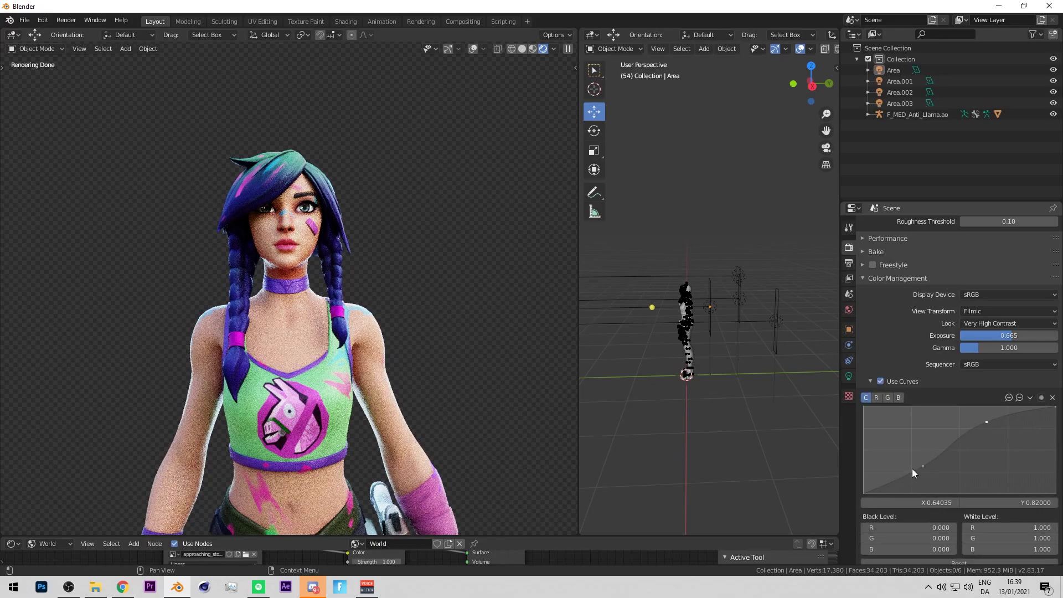
pyautogui.click(881, 381)
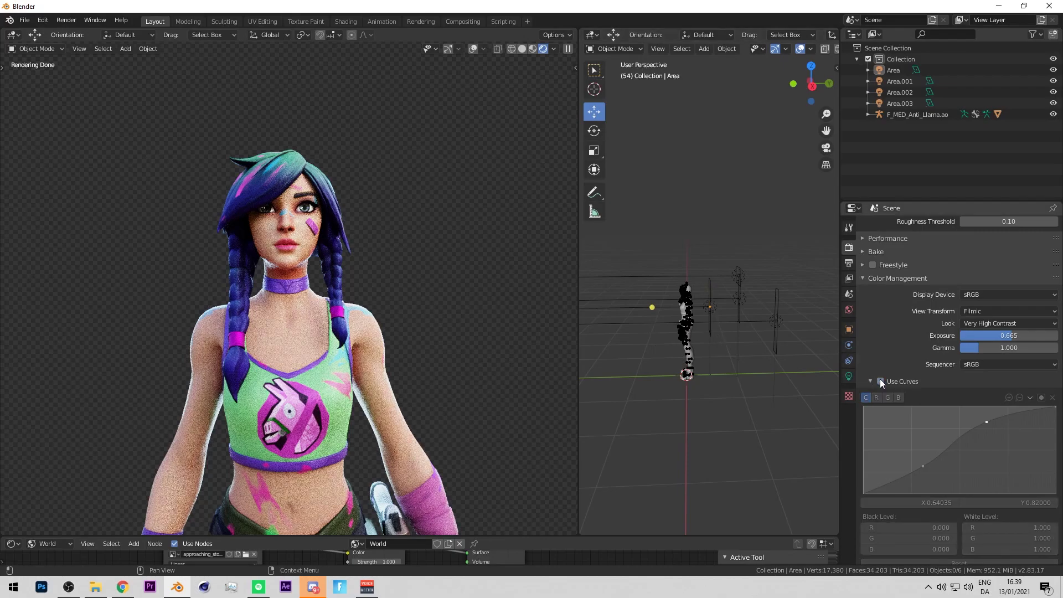
pyautogui.click(881, 381)
pyautogui.click(881, 381)
pyautogui.click(880, 381)
pyautogui.click(881, 382)
pyautogui.click(881, 381)
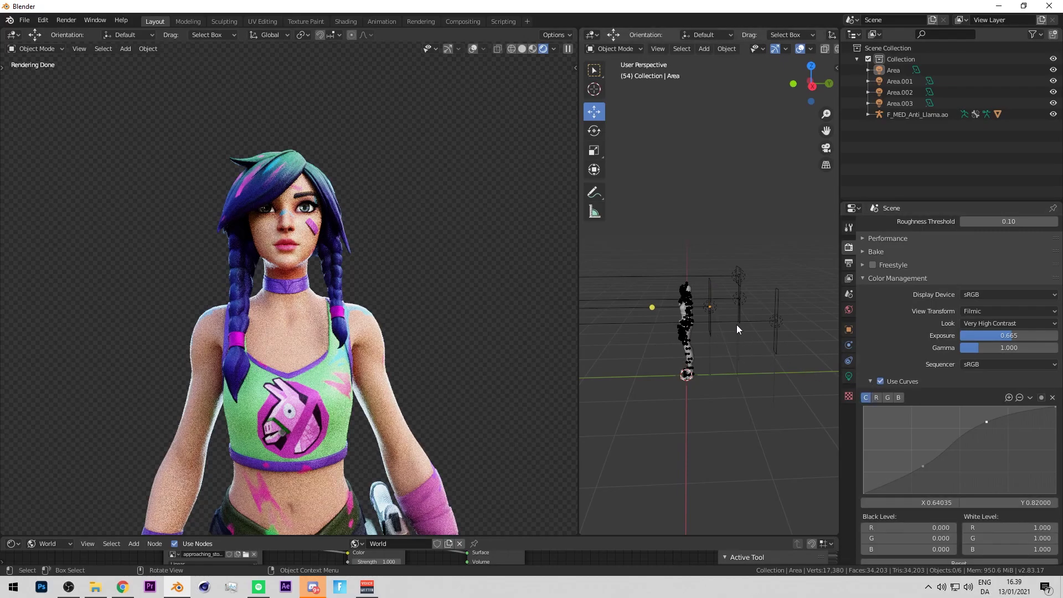
# Examine the rim lighting on the rendered character from the side and front, and the light placement from behind
pyautogui.scroll(-5, 462, 291)
pyautogui.moveTo(463, 291); pyautogui.dragTo(173, 300, button='middle')
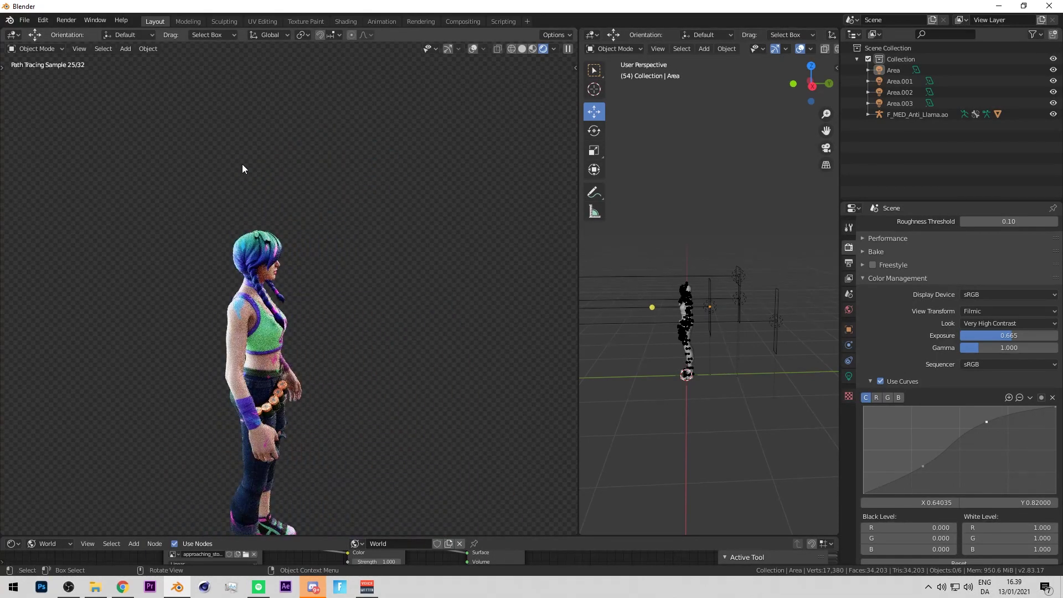
pyautogui.moveTo(377, 191); pyautogui.dragTo(274, 216, button='middle')
pyautogui.scroll(4, 299, 212)
pyautogui.scroll(2, 679, 271)
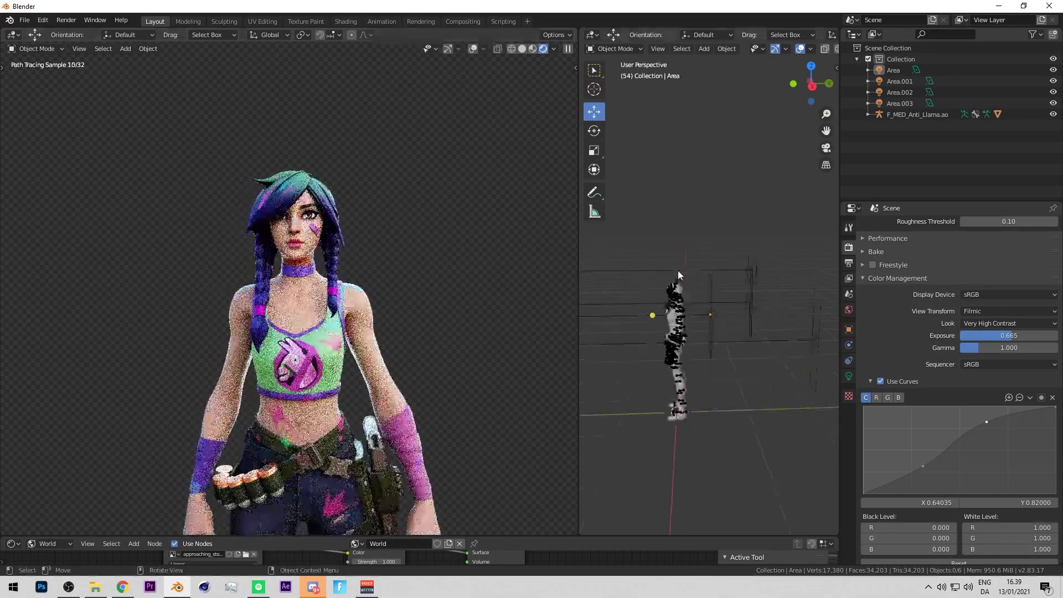
pyautogui.moveTo(678, 275); pyautogui.dragTo(802, 264, button='middle')
pyautogui.moveTo(487, 266); pyautogui.dragTo(443, 276, button='middle')
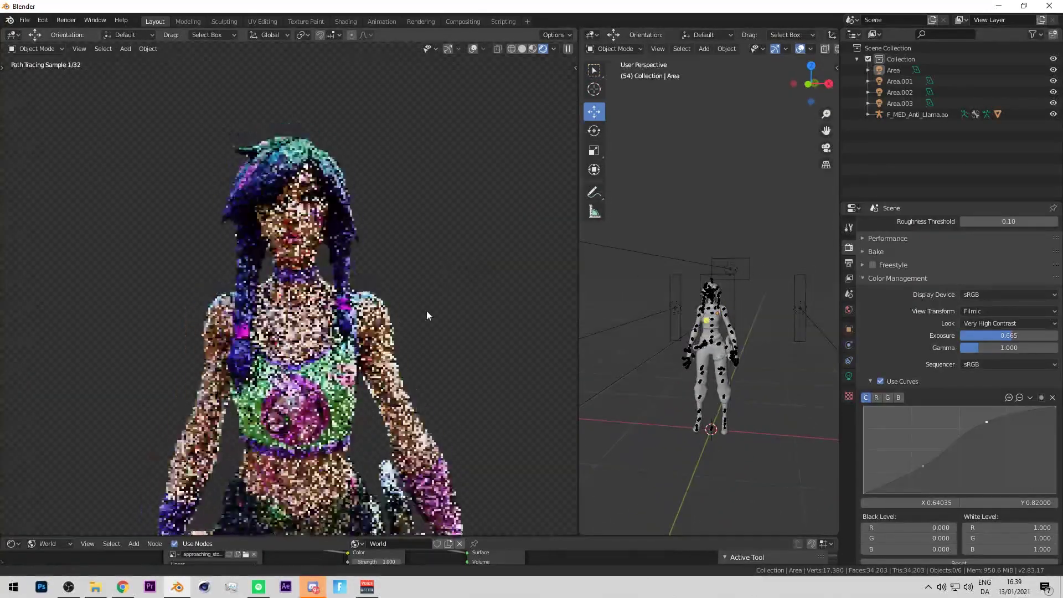